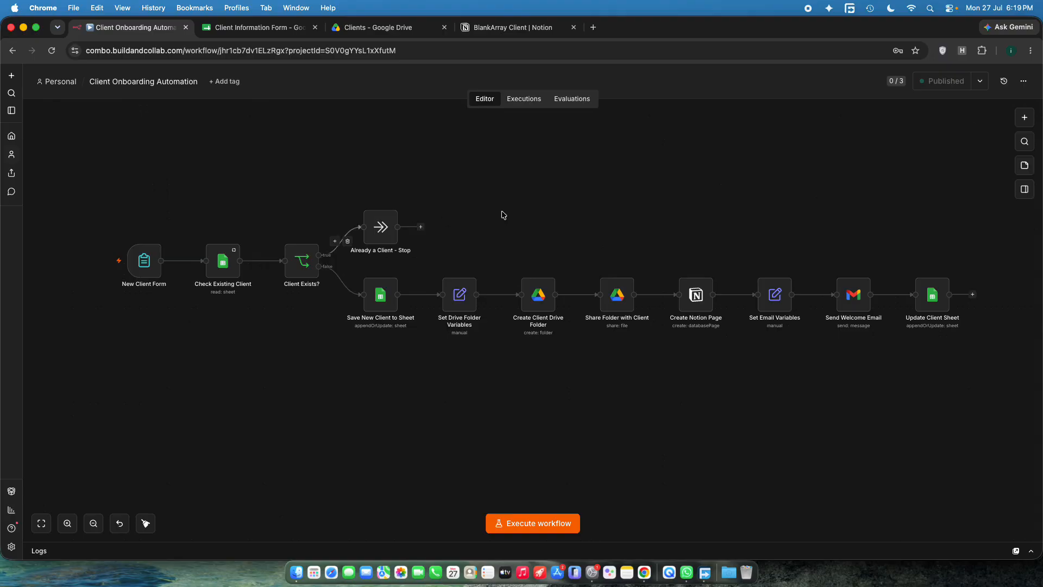
left_click_drag(575, 212, 429, 232)
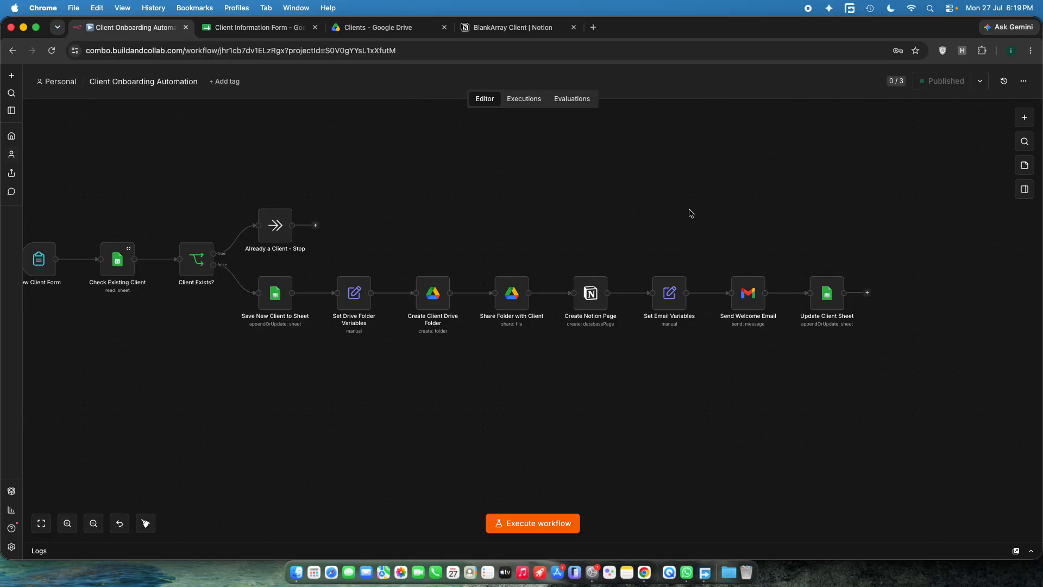
left_click_drag(689, 213, 819, 371)
left_click(820, 371)
left_click_drag(540, 216, 601, 222)
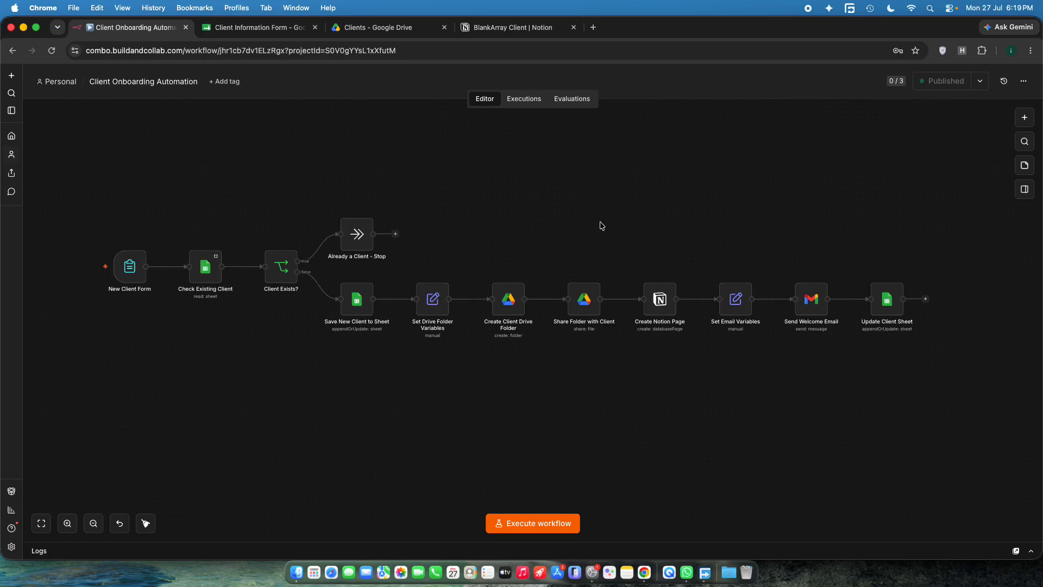
left_click_drag(93, 192, 226, 196)
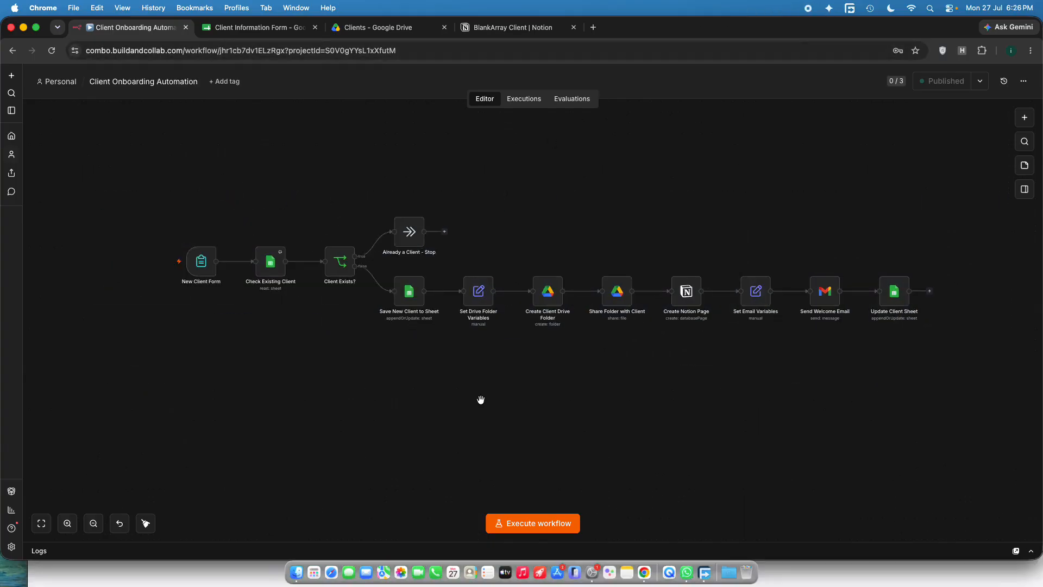
left_click_drag(482, 392, 487, 404)
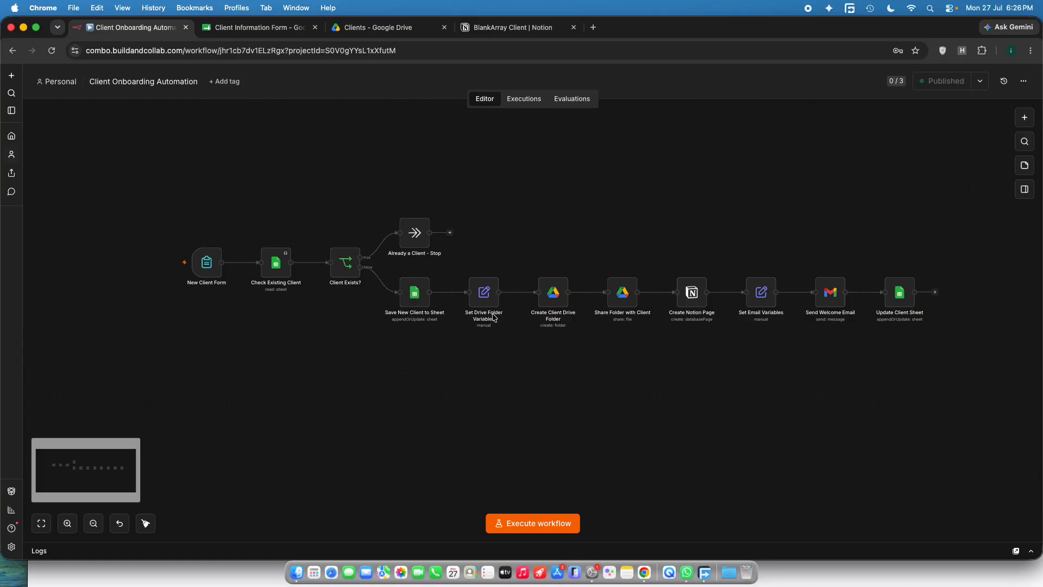
- Show the workflow's execution history and bring up the New Client Onboarding form window
left_click(523, 100)
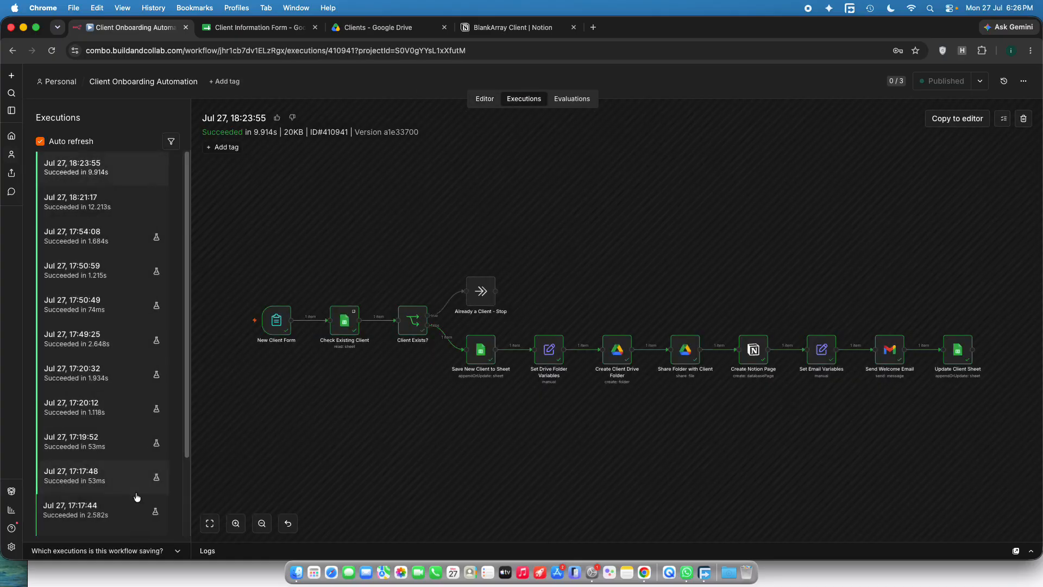
left_click(139, 577)
left_click_drag(359, 109, 334, 67)
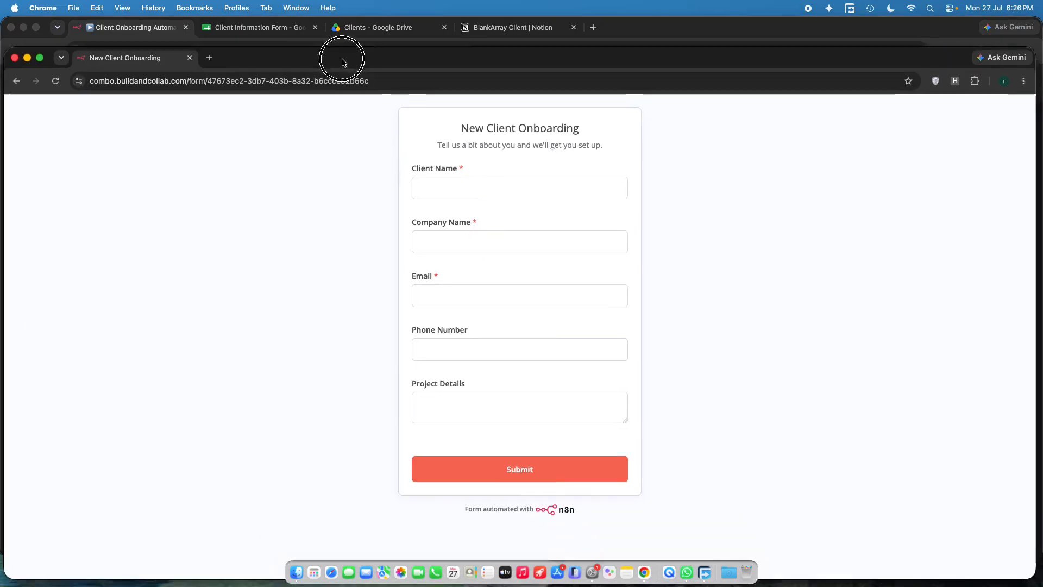
- Enter the client's name and set the company name to Blankarray in the onboarding form
left_click(458, 182)
type("Vaa")
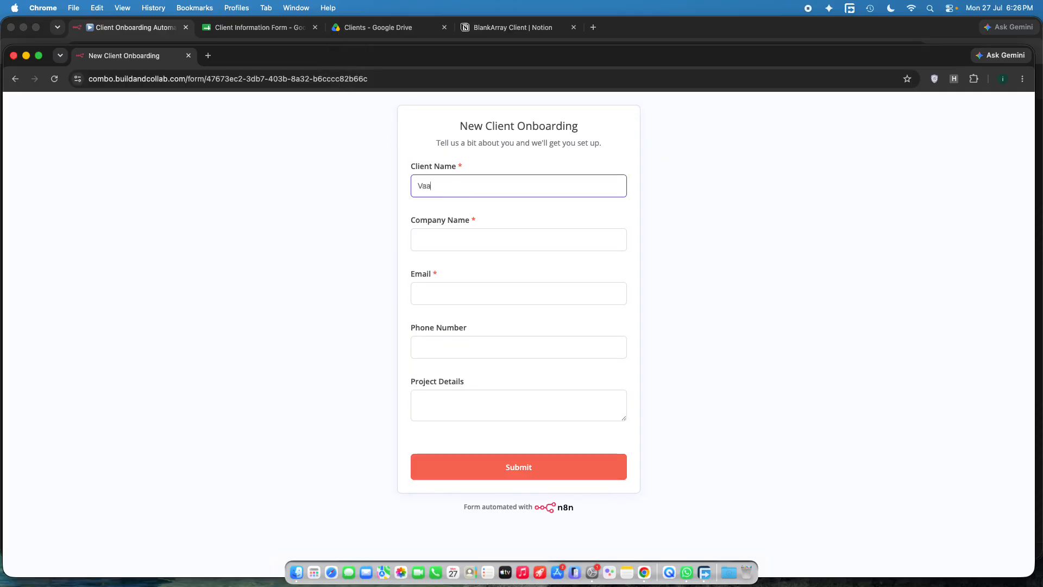
type("r")
key("Tab")
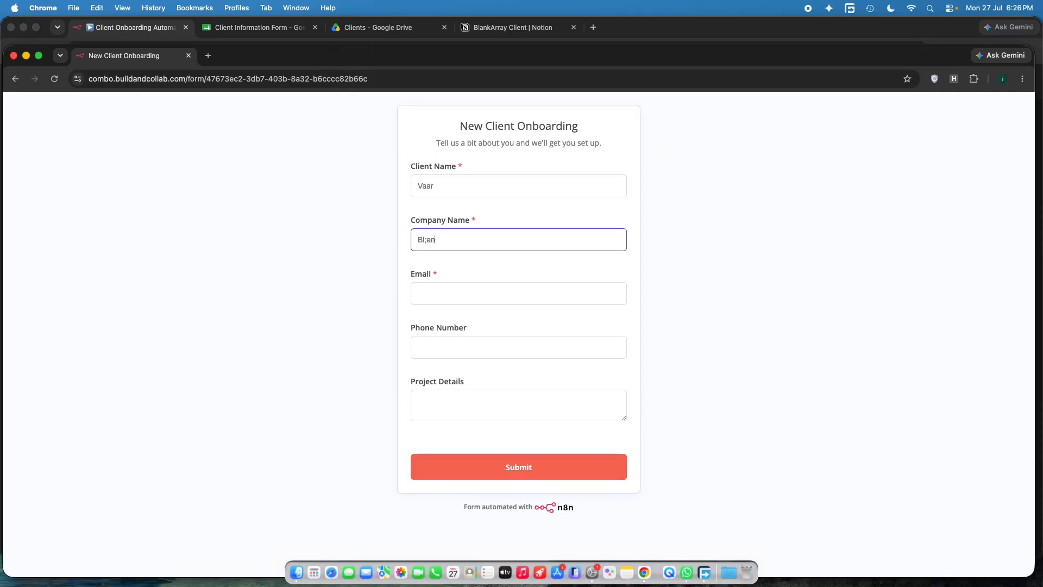
type("Bl;ankl")
key("BackSpace")
key("BackSpace")
key("BackSpace")
type("nkarray")
- Fill in the contact's e-mail and phone number, set the project details to "an automation project", and submit the form
key("Tab")
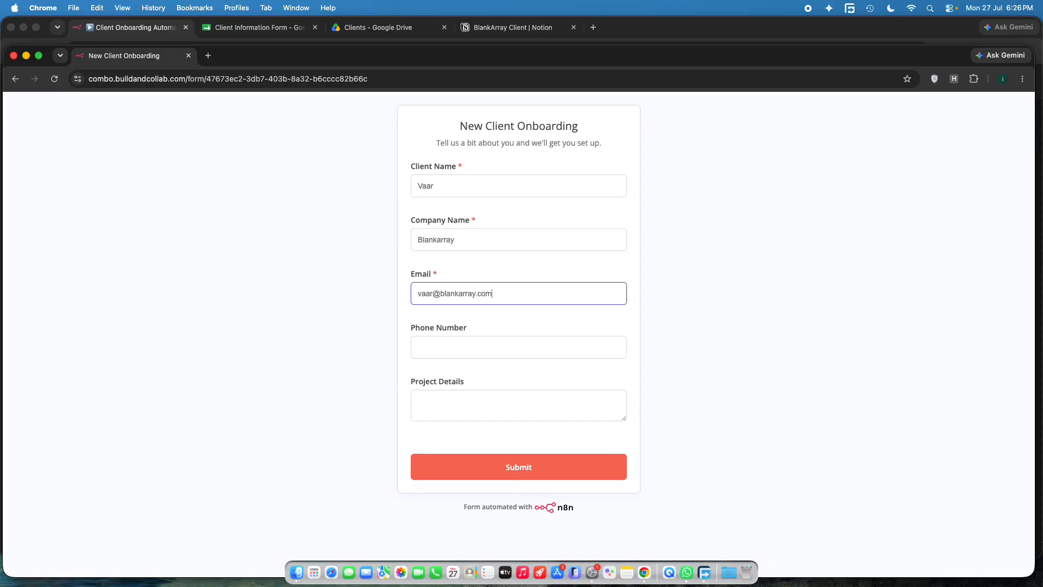
key("Tab")
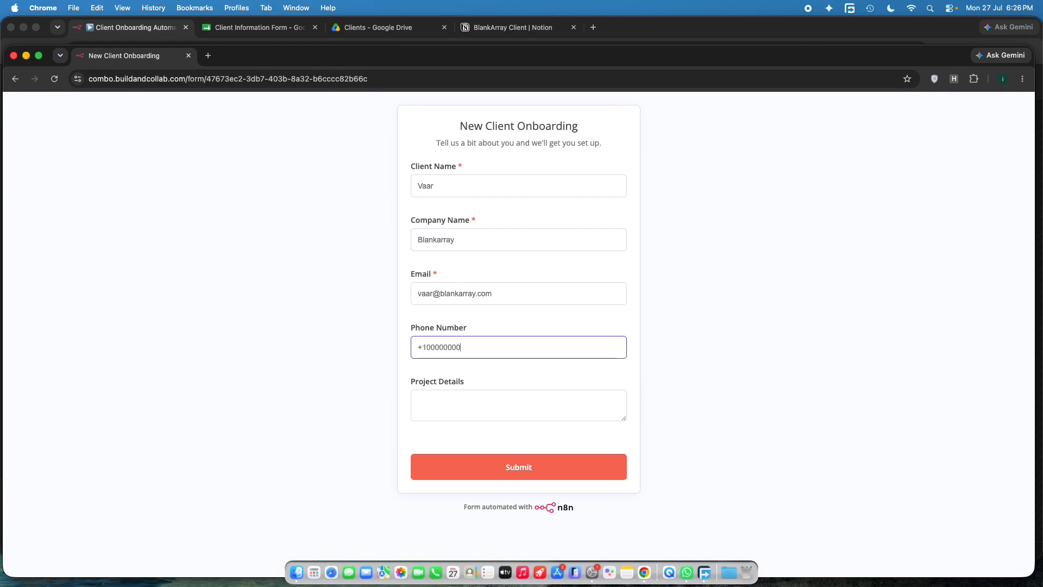
left_click(454, 416)
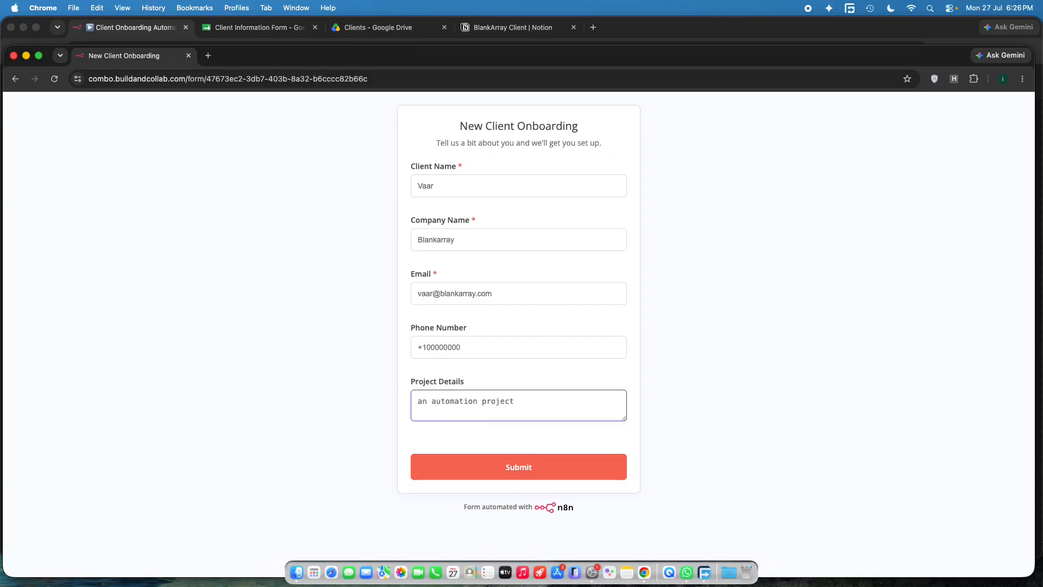
left_click(536, 471)
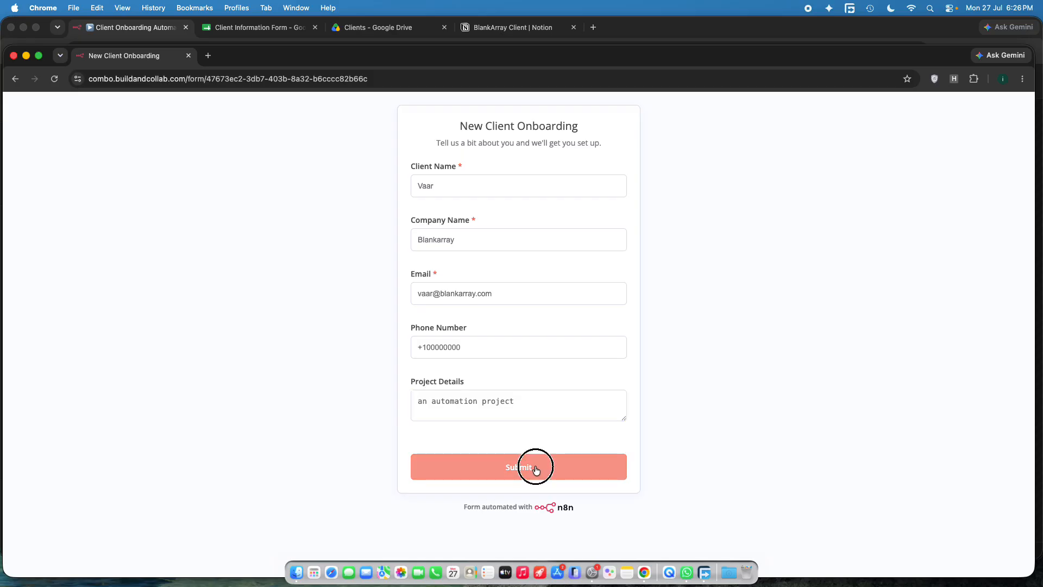
- Return to the workflow's executions and examine the node path of the newest run, Jul 27, 18:26:53
left_click(707, 35)
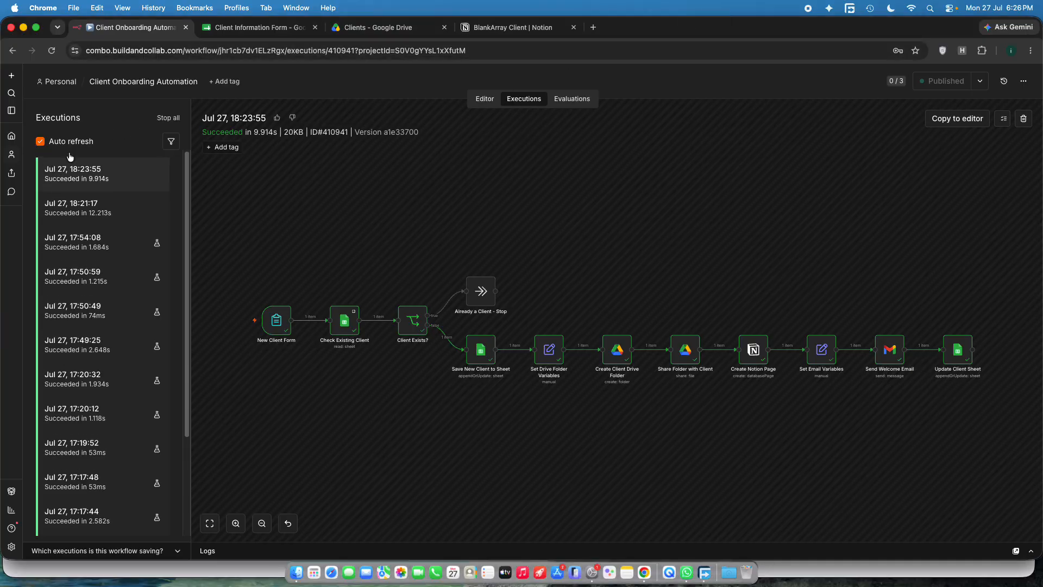
left_click(113, 171)
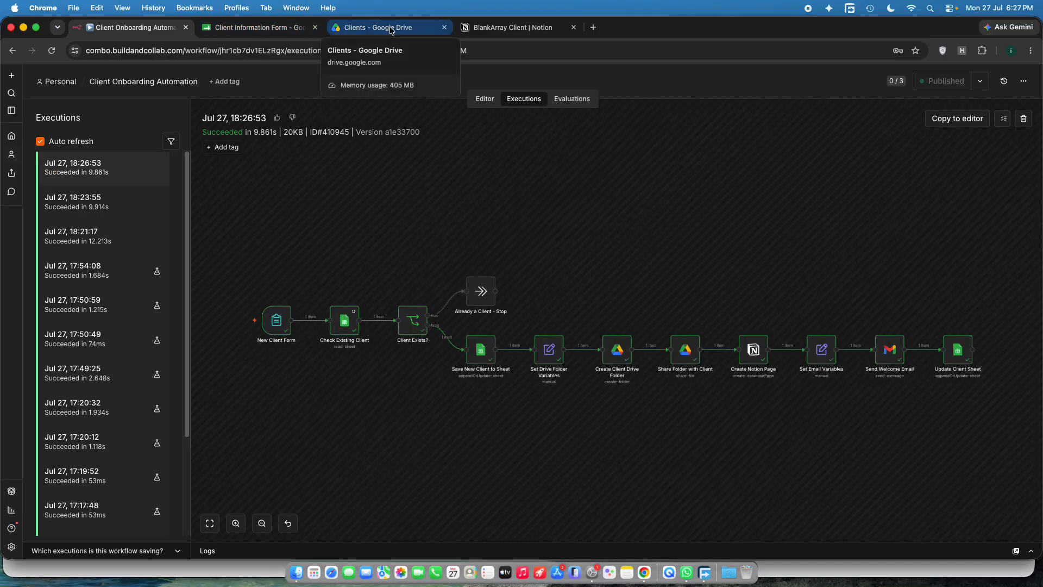
left_click_drag(229, 211, 998, 499)
left_click(996, 495)
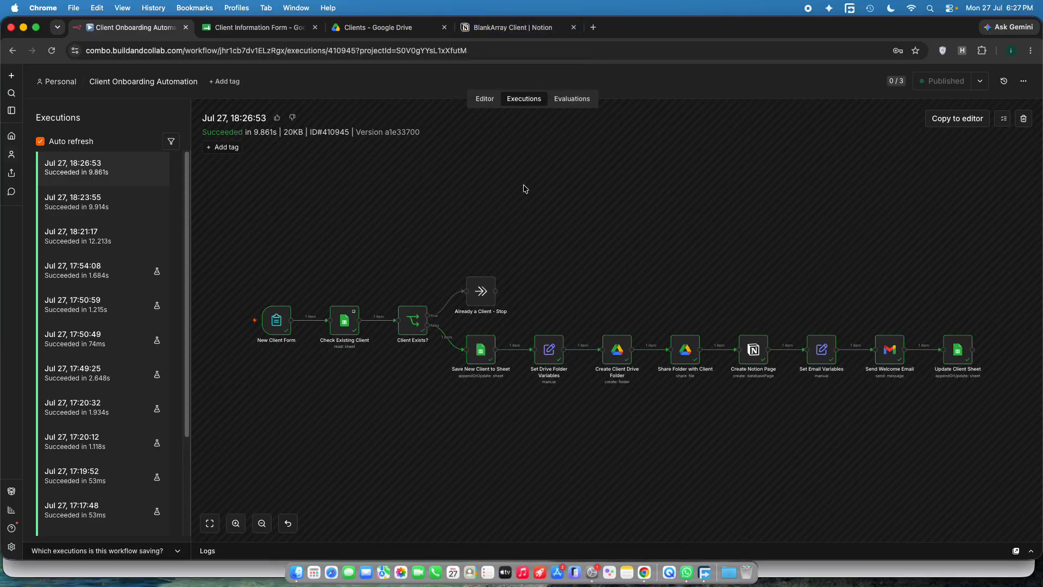
- Check the new client's entries in the Client Information Form sheet, the Clients folder in Google Drive and the BlankArray Client database in Notion
left_click(254, 28)
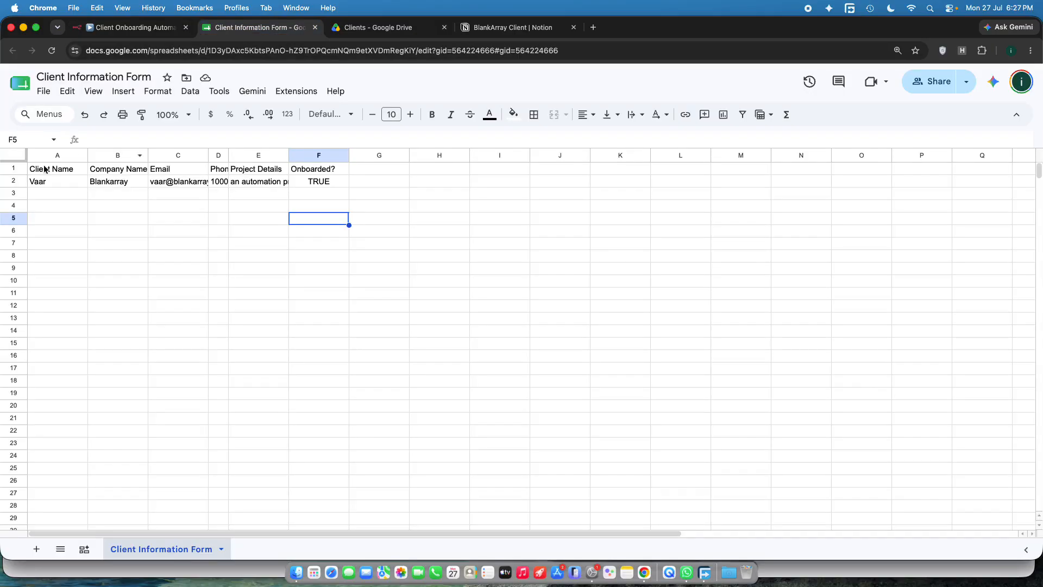
left_click(13, 181)
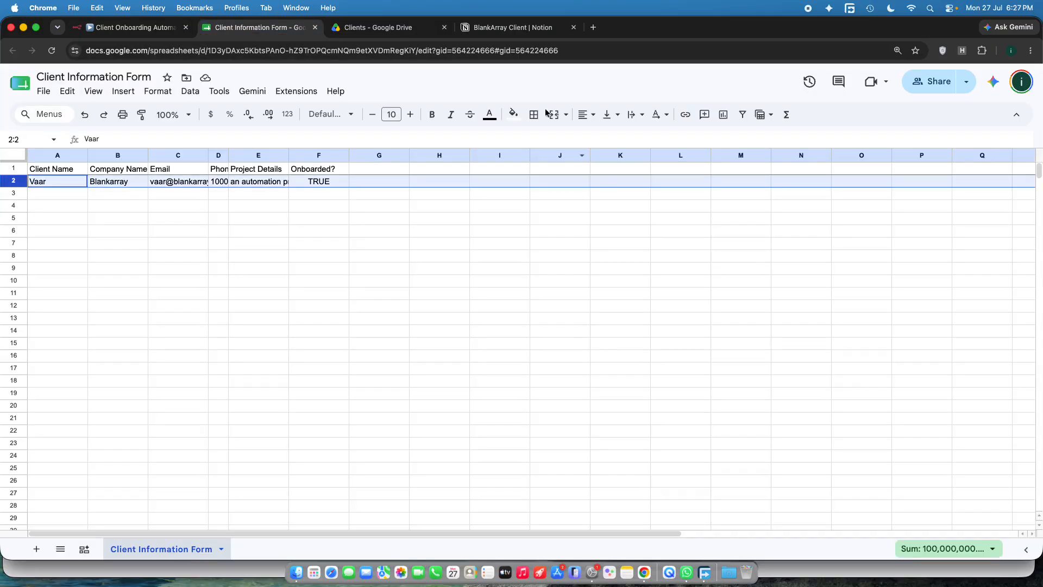
left_click(380, 27)
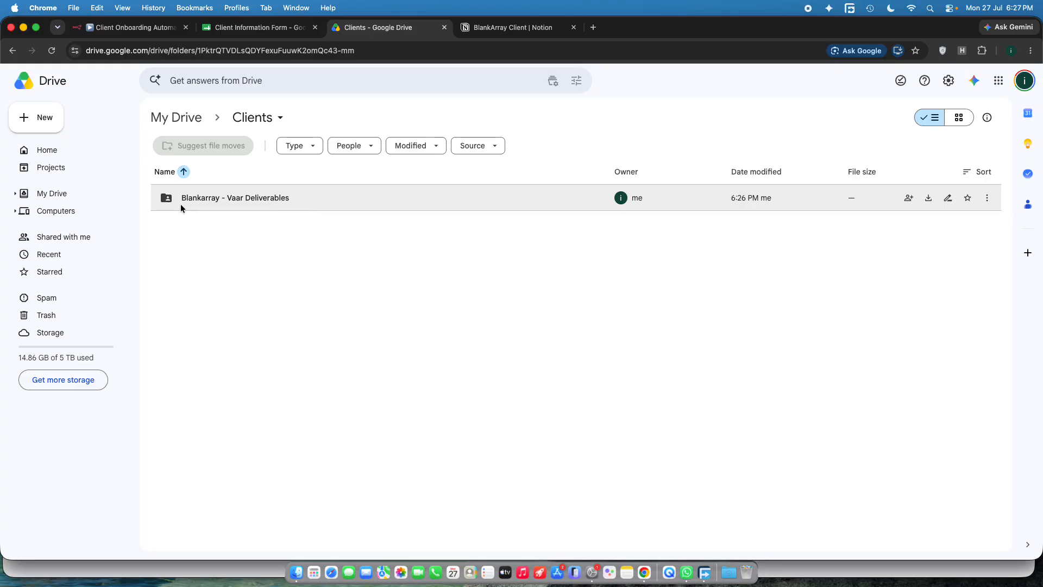
mouse_move(174, 199)
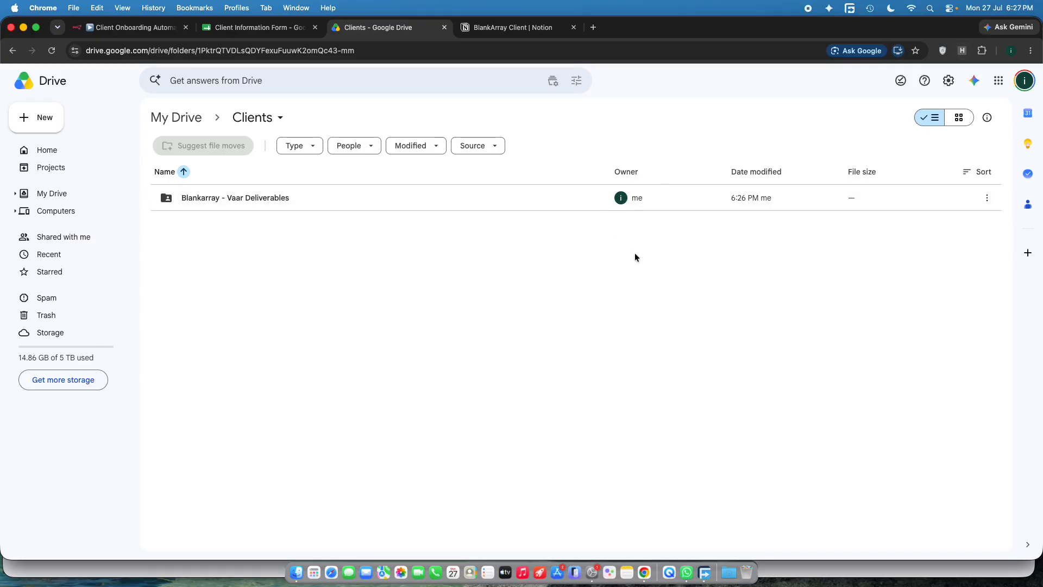
left_click(505, 30)
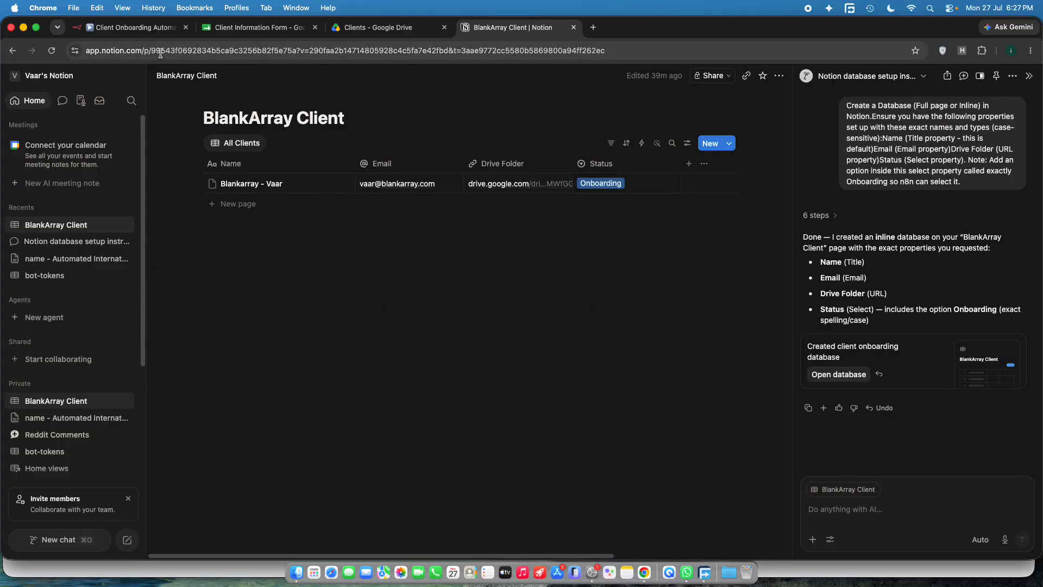
- Go back to the Client Onboarding Automation workflow and look over all its nodes in the editor
left_click(158, 28)
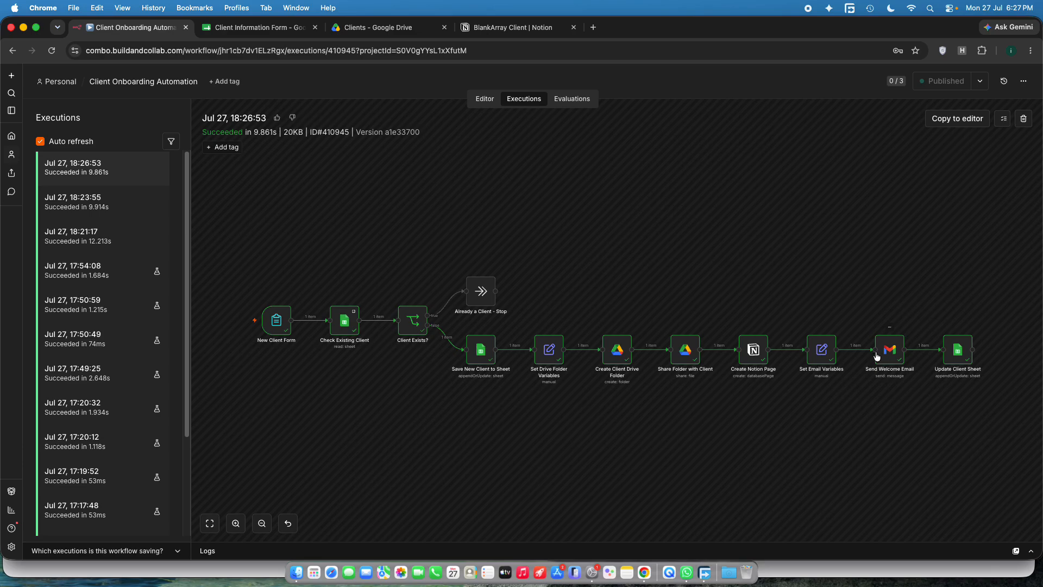
left_click(486, 99)
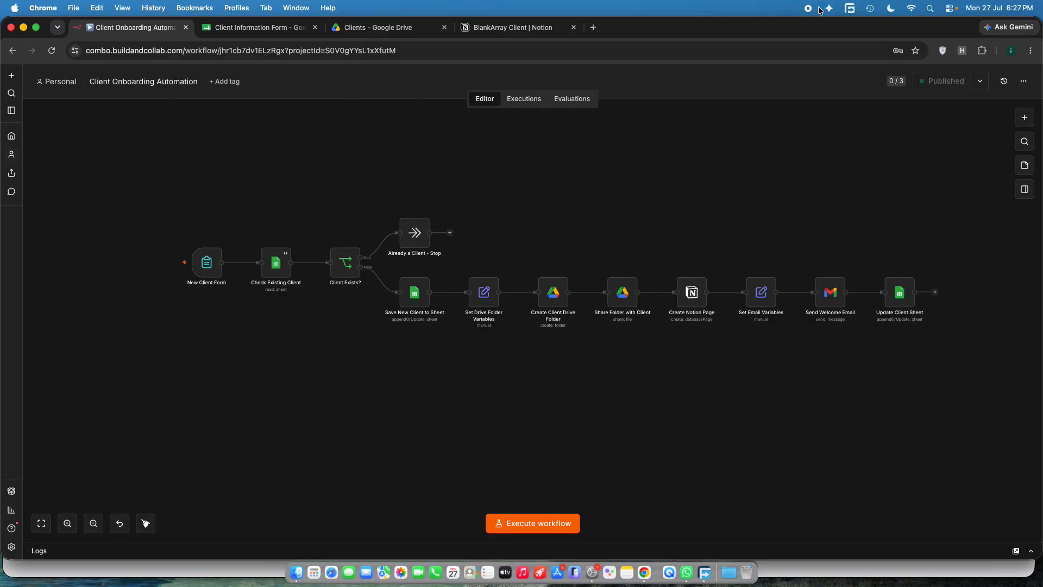
left_click_drag(245, 347, 266, 356)
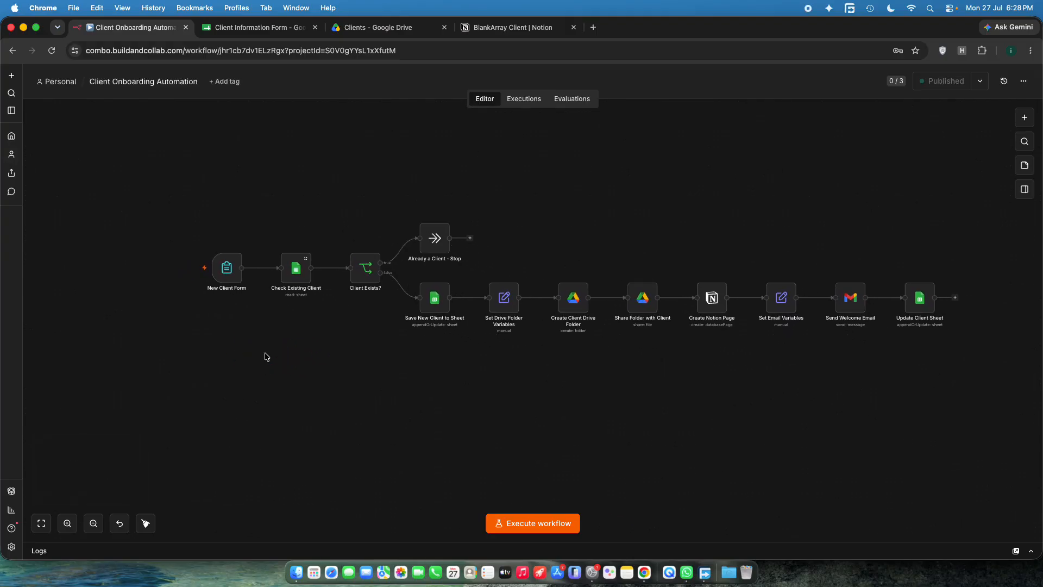
left_click_drag(180, 172, 1011, 441)
left_click(806, 378)
- Open the New Client Form node and expand its first two form elements to examine the Client Name and Company Name settings
scroll(188, 216, "up", 3)
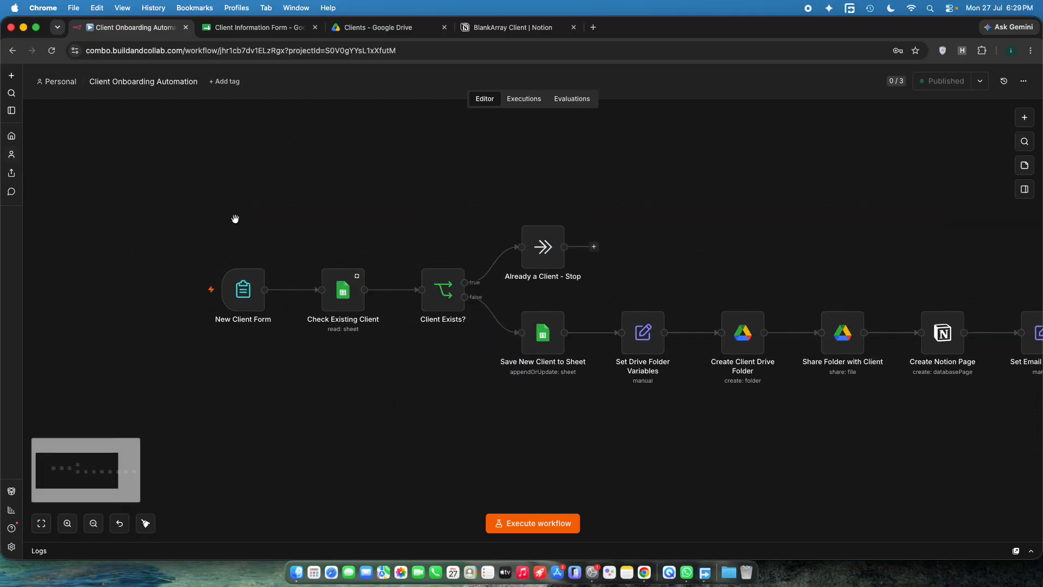
left_click_drag(248, 217, 119, 191)
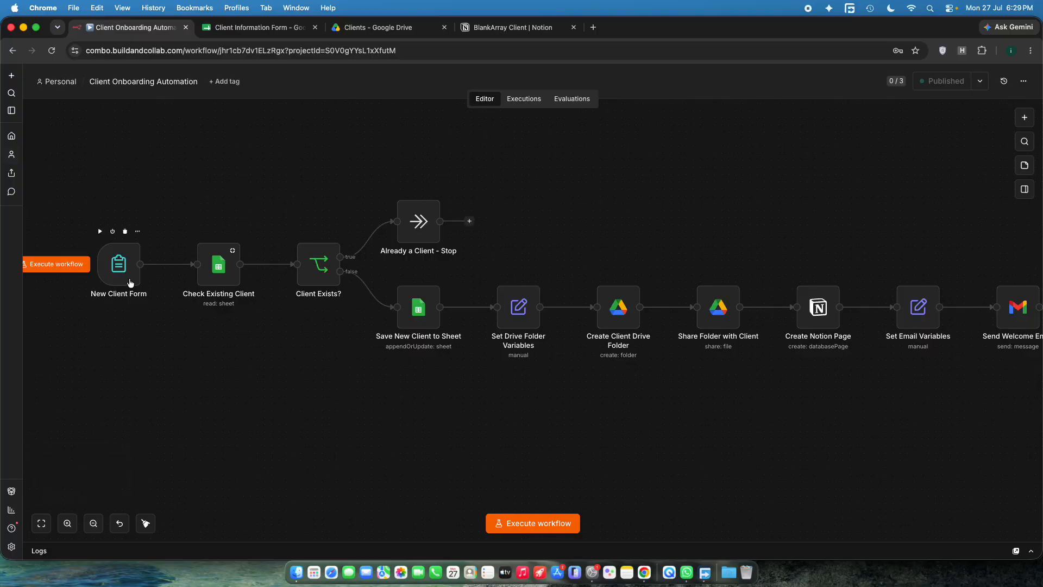
double_click(130, 283)
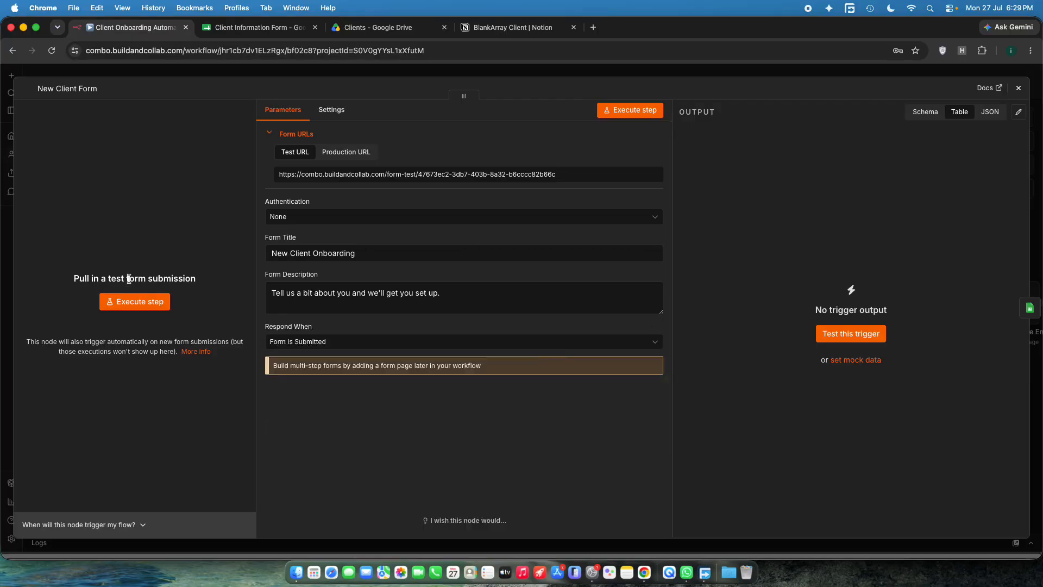
scroll(293, 257, "down", 3)
left_click(317, 245)
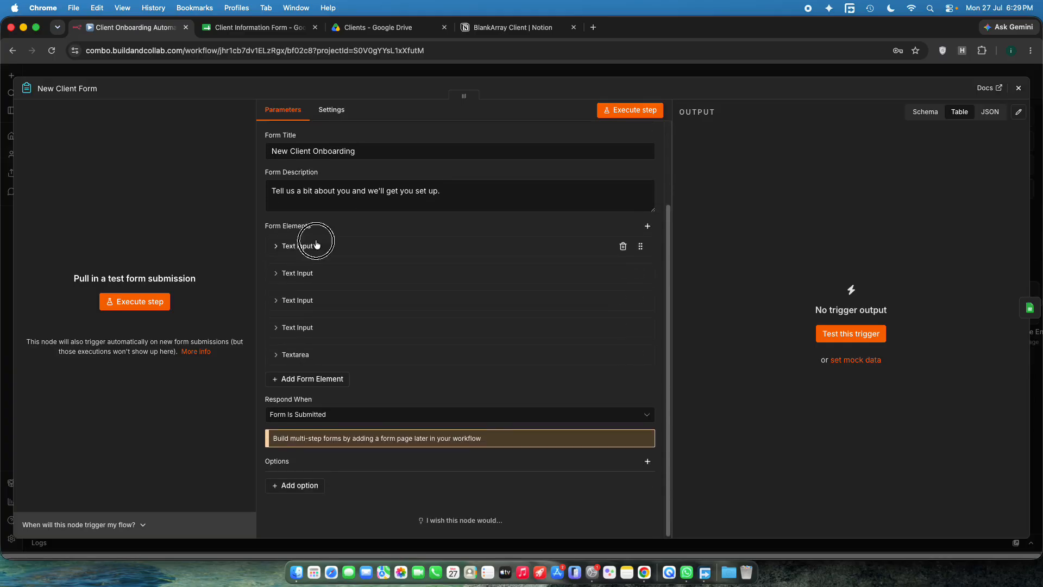
left_click(325, 442)
scroll(326, 412, "down", 4)
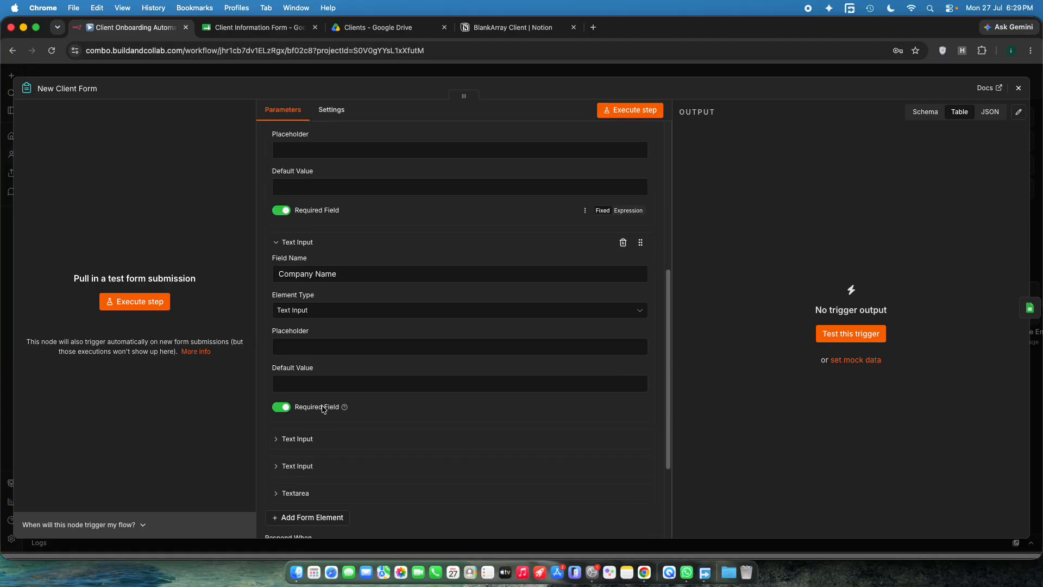
- Expand the Email, Phone Number and Project Details form elements to examine their settings, and close the node
left_click(324, 435)
scroll(319, 377, "down", 3)
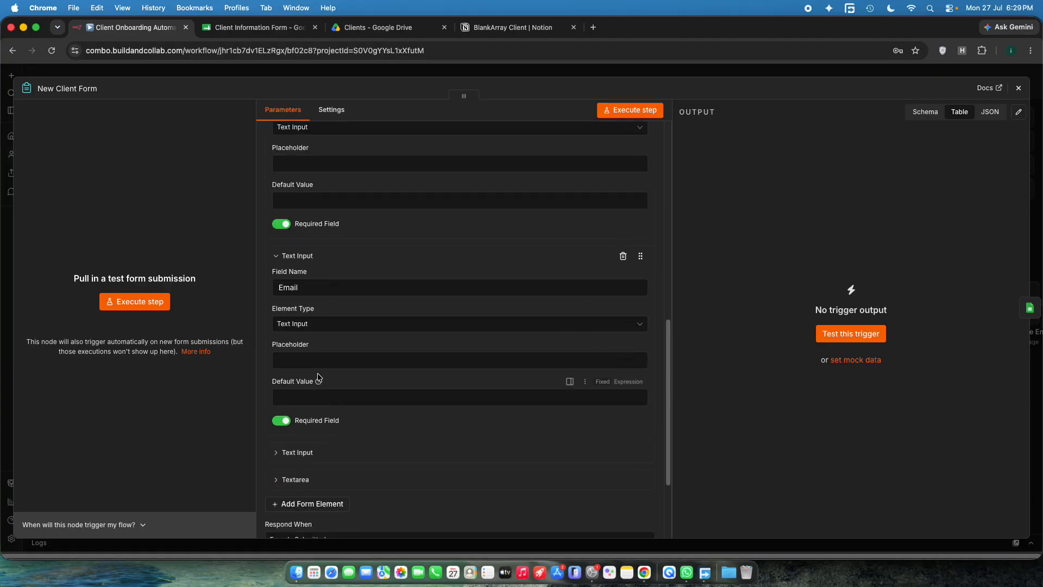
left_click(313, 452)
scroll(320, 380, "down", 5)
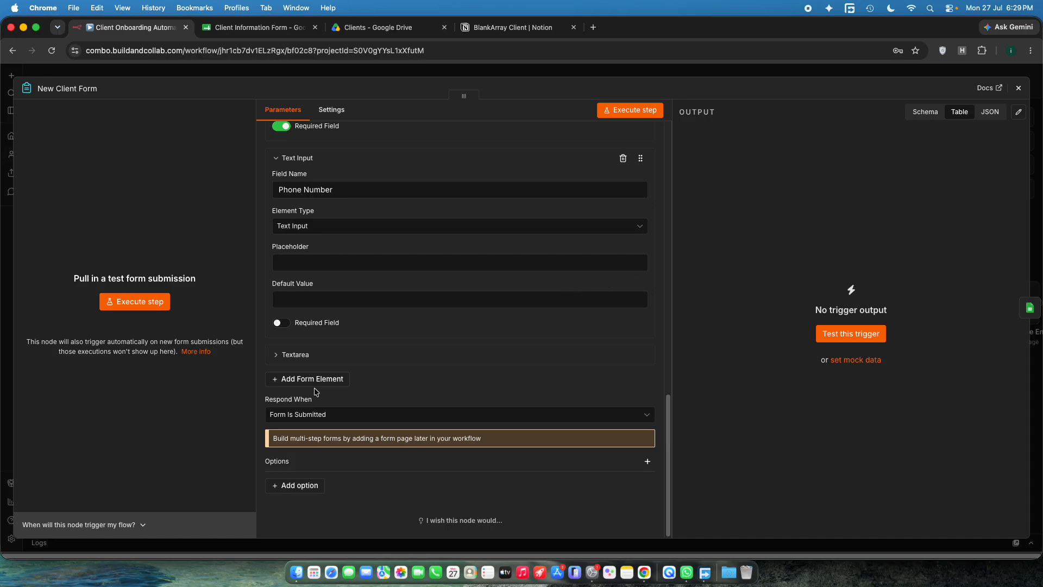
left_click(330, 353)
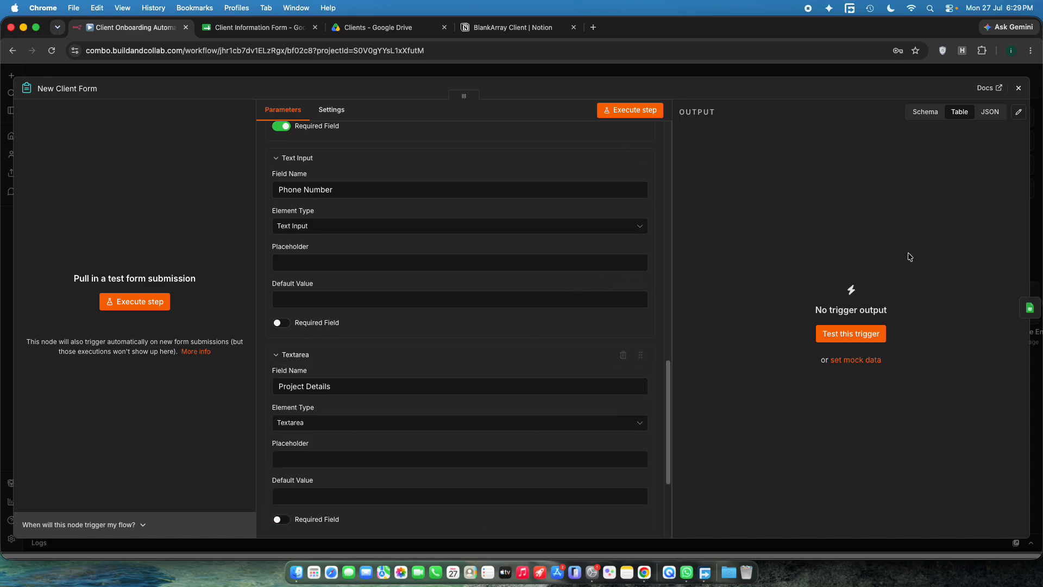
key("Escape")
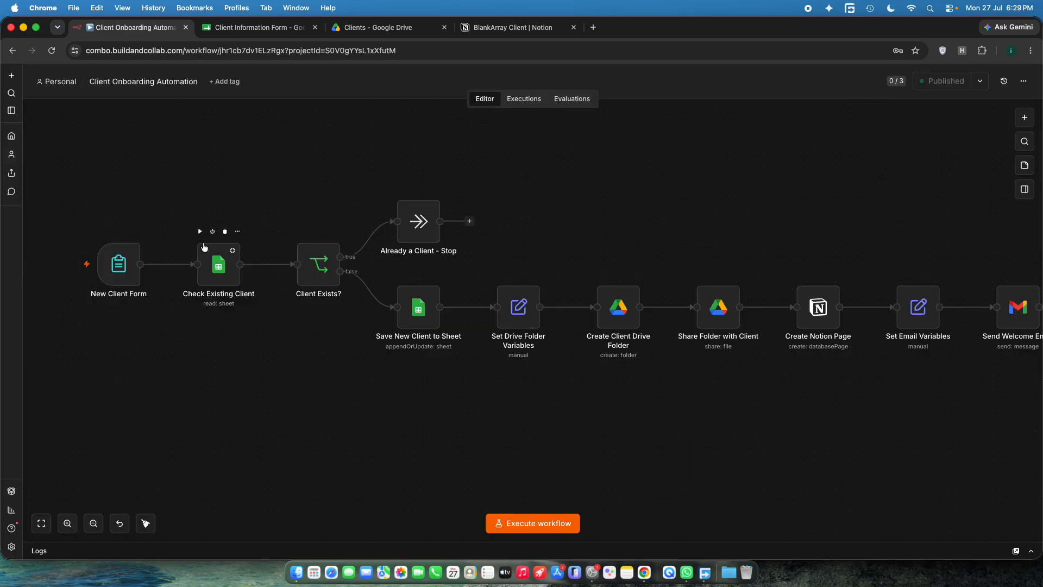
- Compare the Check Existing Client node with the Client Information Form sheet, examining the column headings in row 1
left_click_drag(180, 216, 276, 350)
left_click(277, 356)
left_click(255, 28)
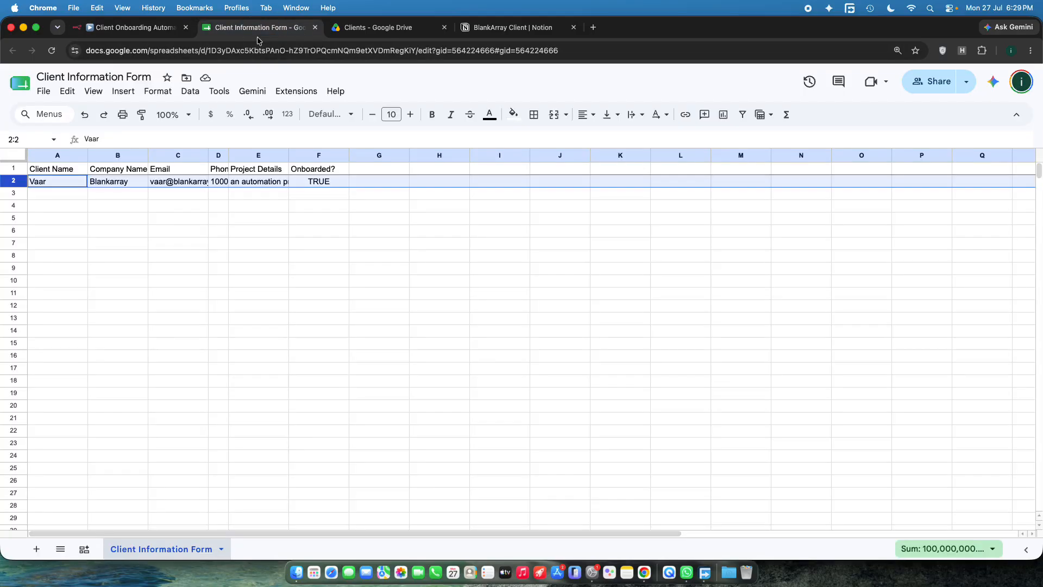
left_click(18, 168)
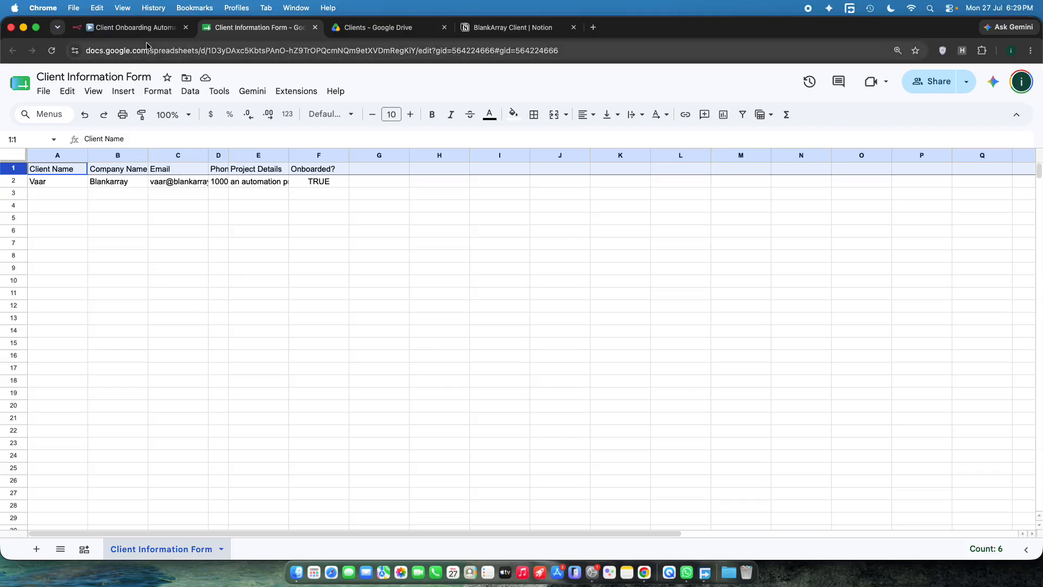
left_click(130, 27)
left_click(247, 28)
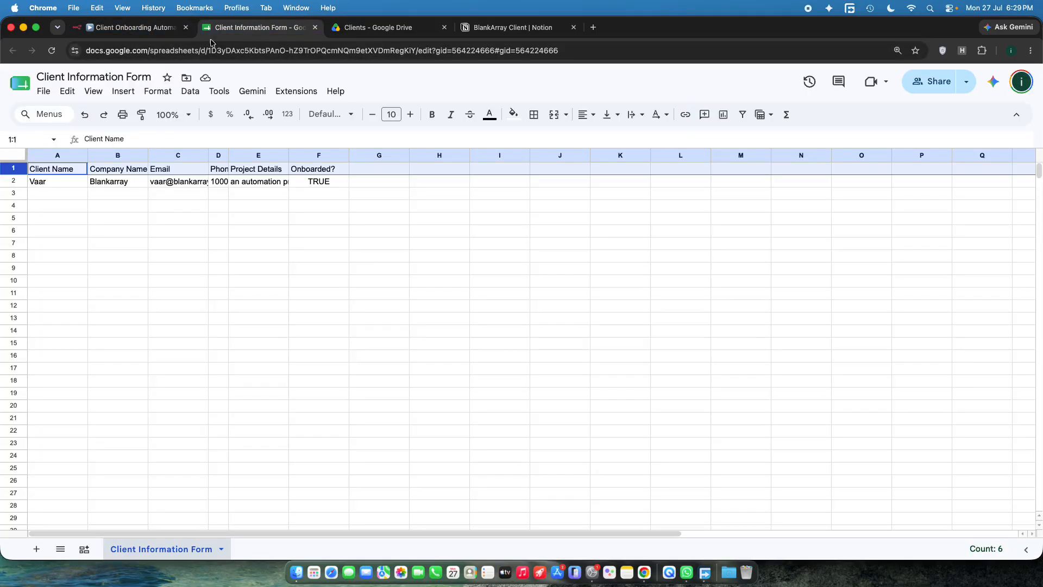
- Return to the workflow, open the Check Existing Client node, examine Filter 1's Email column and value expression, and close the node
left_click(115, 27)
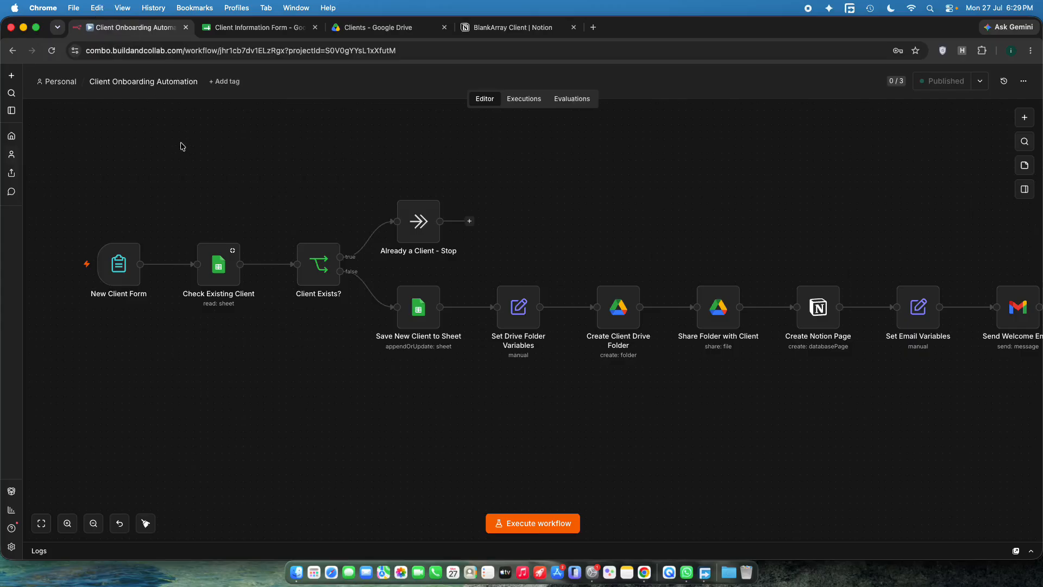
left_click_drag(222, 163, 133, 148)
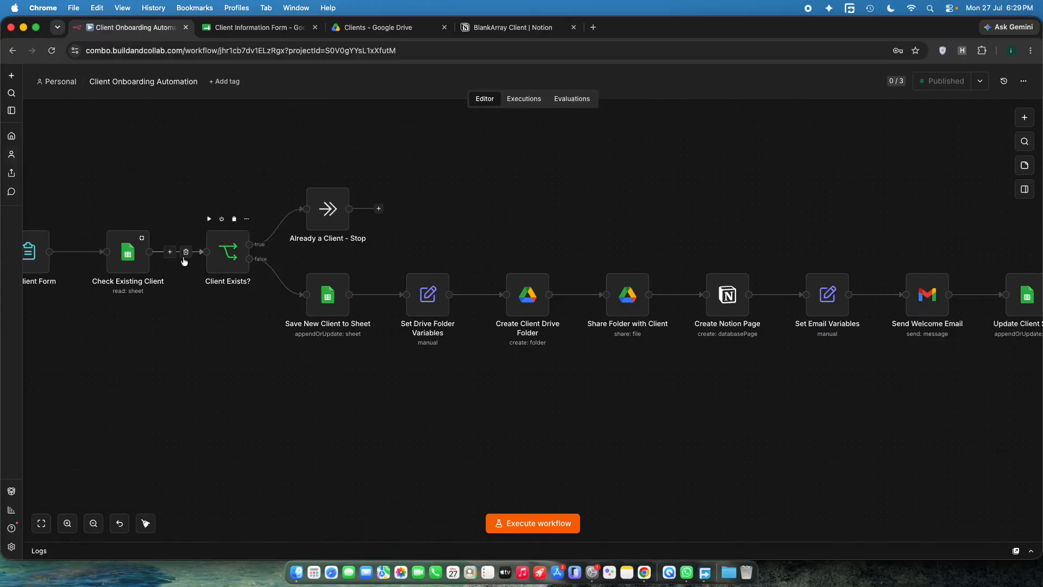
left_click_drag(72, 172, 163, 312)
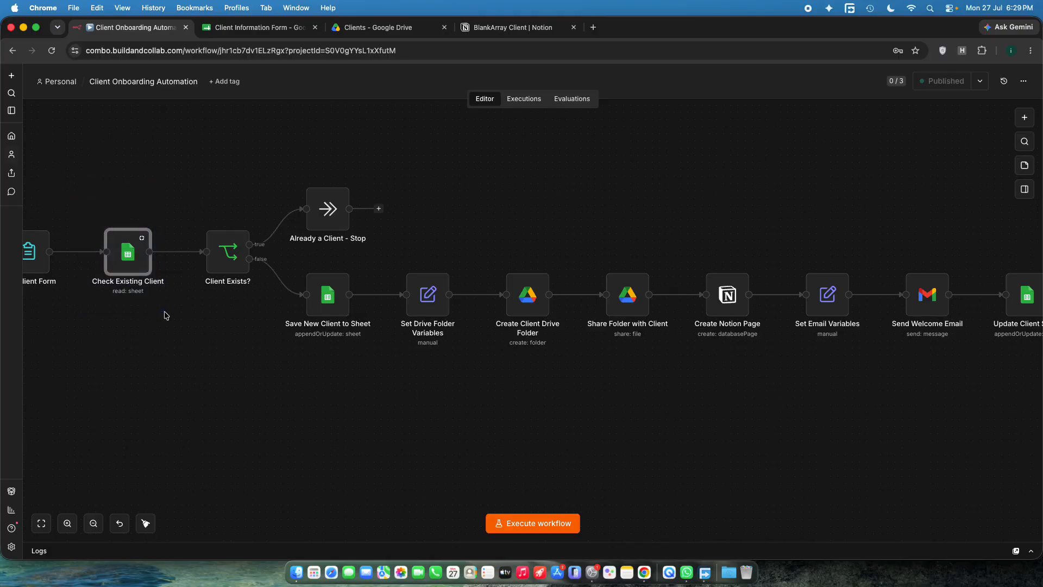
double_click(130, 261)
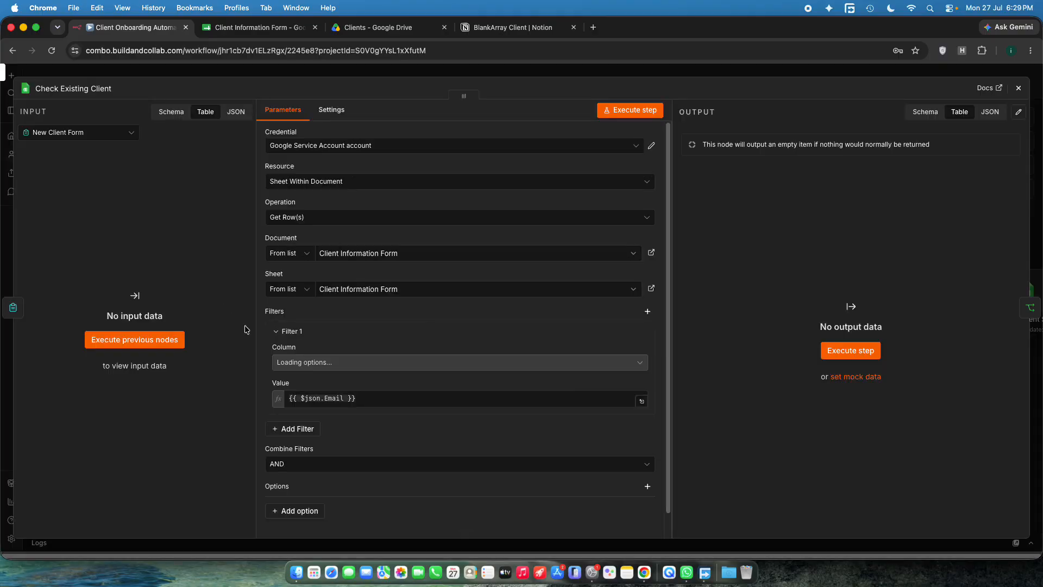
scroll(374, 372, "down", 1)
left_click_drag(382, 376, 281, 378)
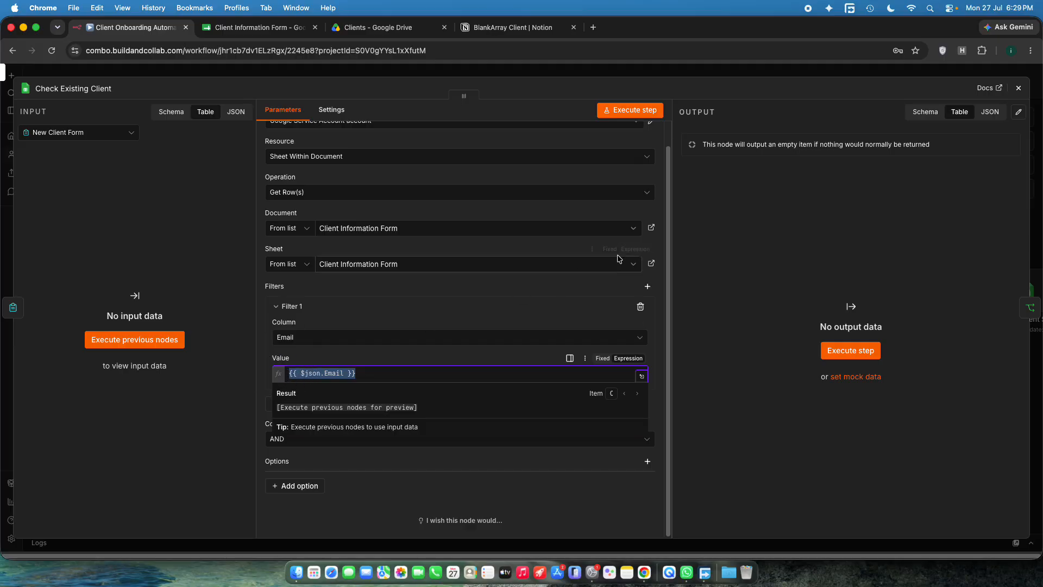
key("Escape")
key("Escape")
- Compare the Check Existing Client and Client Exists? nodes with the client row in the Client Information Form sheet
left_click_drag(119, 195, 202, 187)
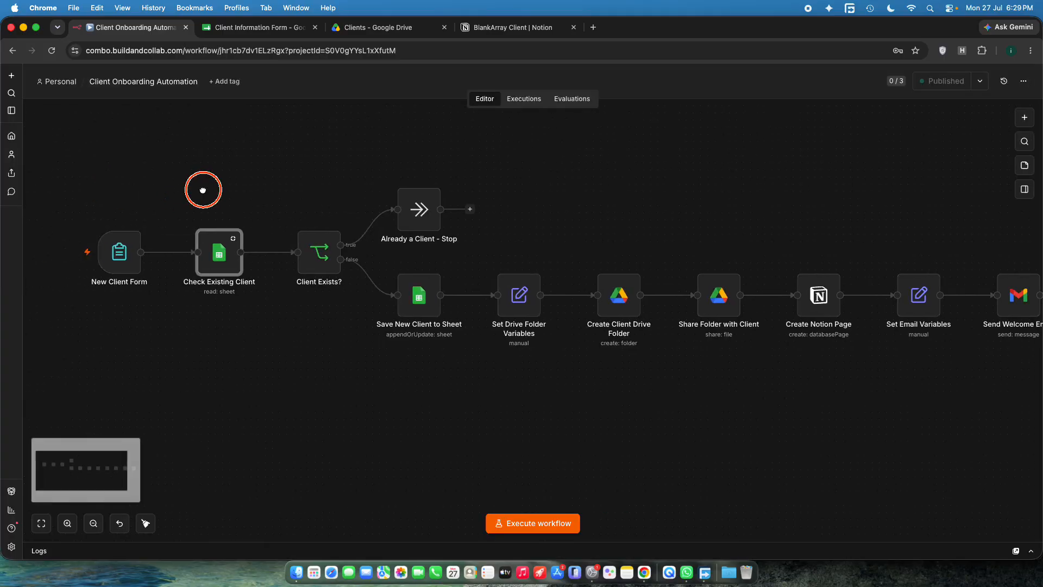
left_click_drag(75, 172, 162, 314)
left_click(170, 340)
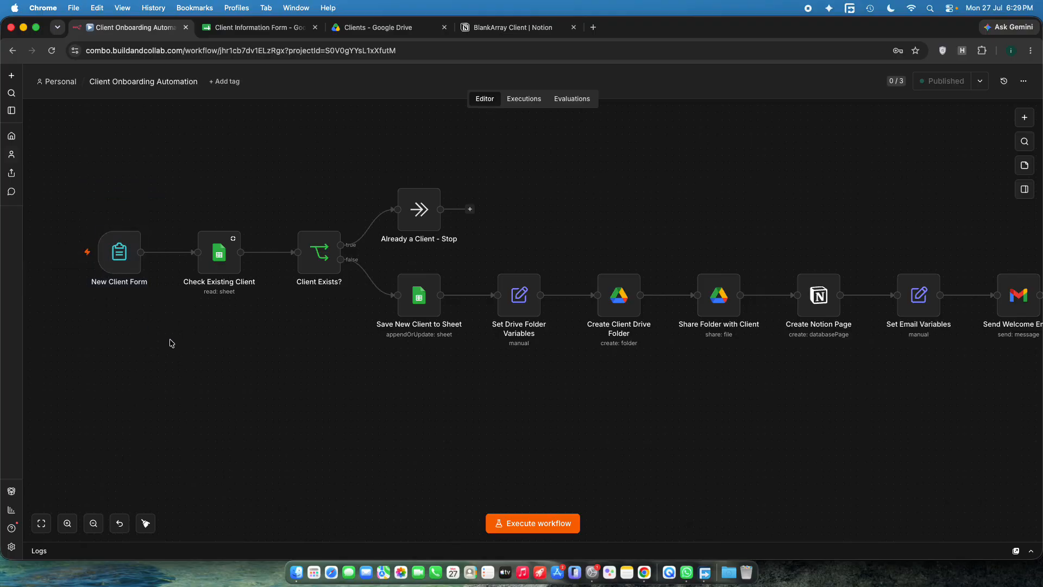
left_click_drag(252, 178, 162, 166)
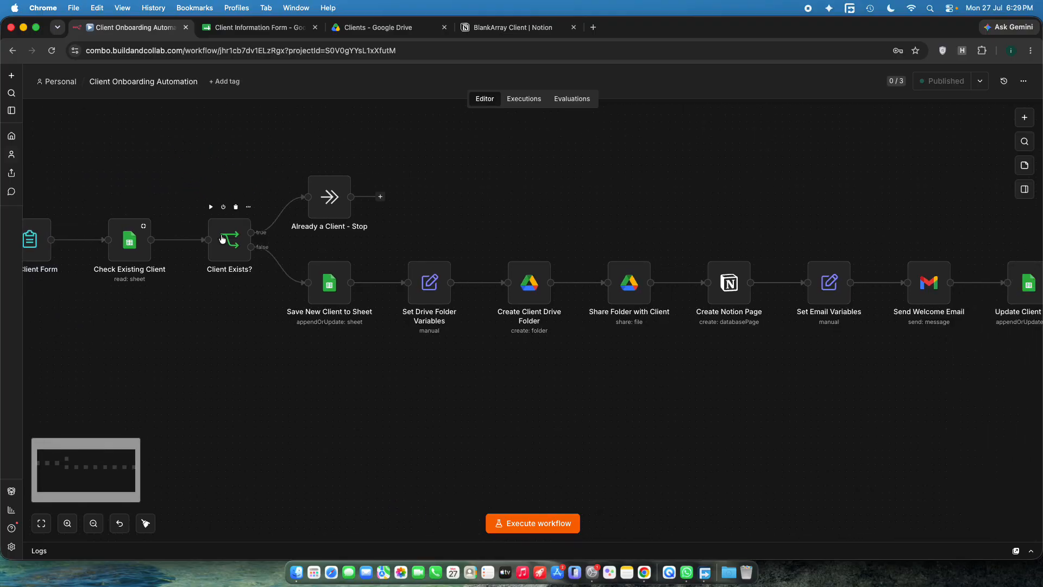
left_click(200, 164)
left_click(234, 33)
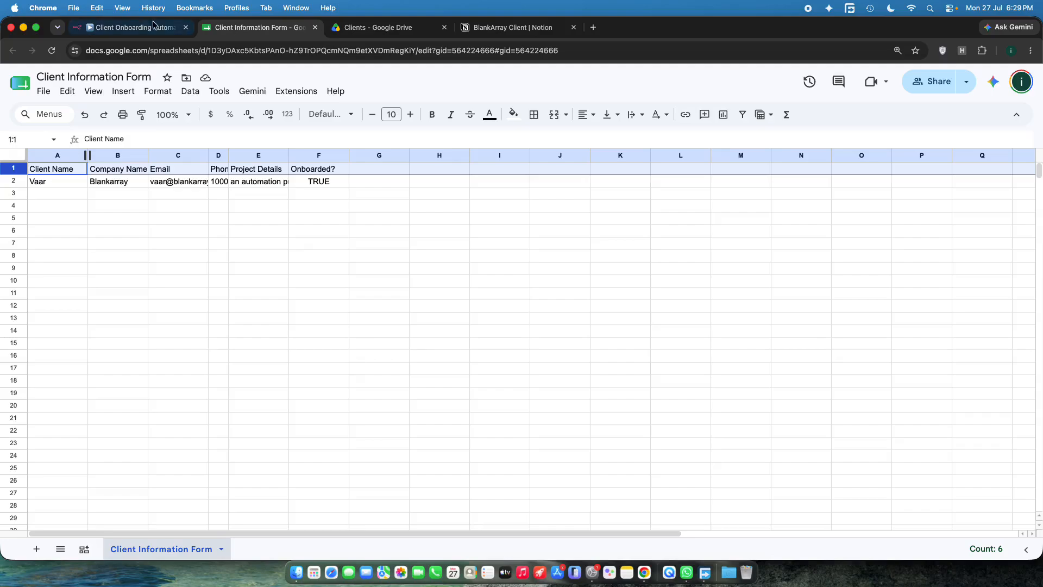
left_click(129, 26)
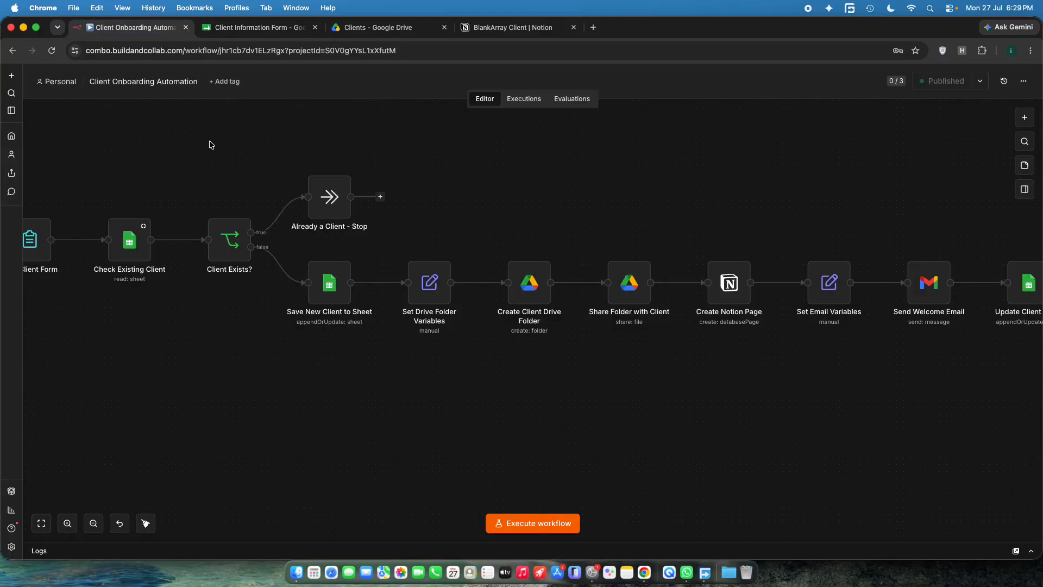
left_click(245, 30)
left_click(131, 27)
- Examine the true branch to Already a Client - Stop and look along the false branch through Update Client Sheet
left_click_drag(255, 144, 415, 244)
left_click(275, 163)
left_click(415, 209)
left_click_drag(458, 198, 253, 192)
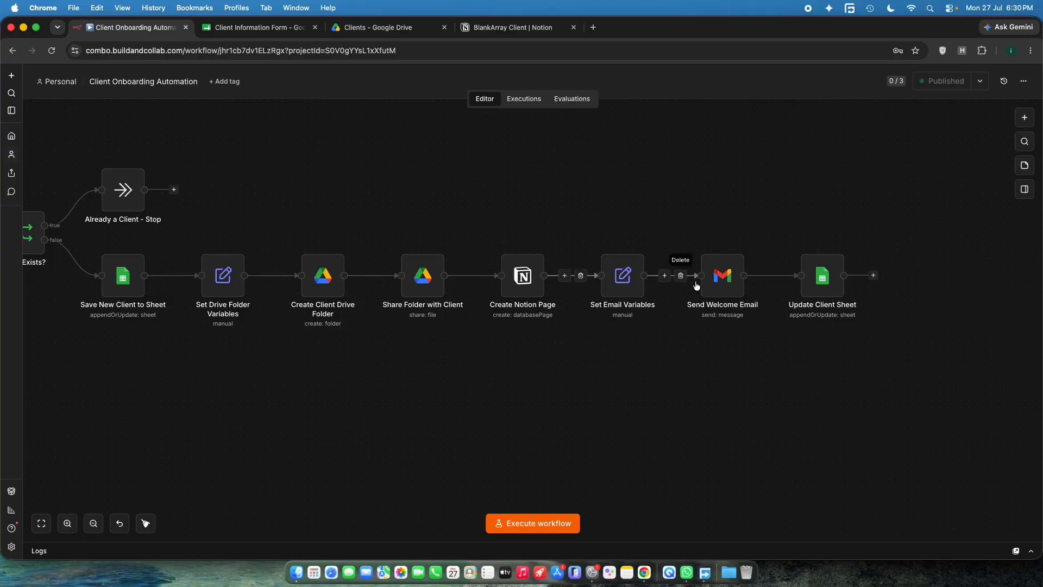
left_click_drag(268, 198, 322, 201)
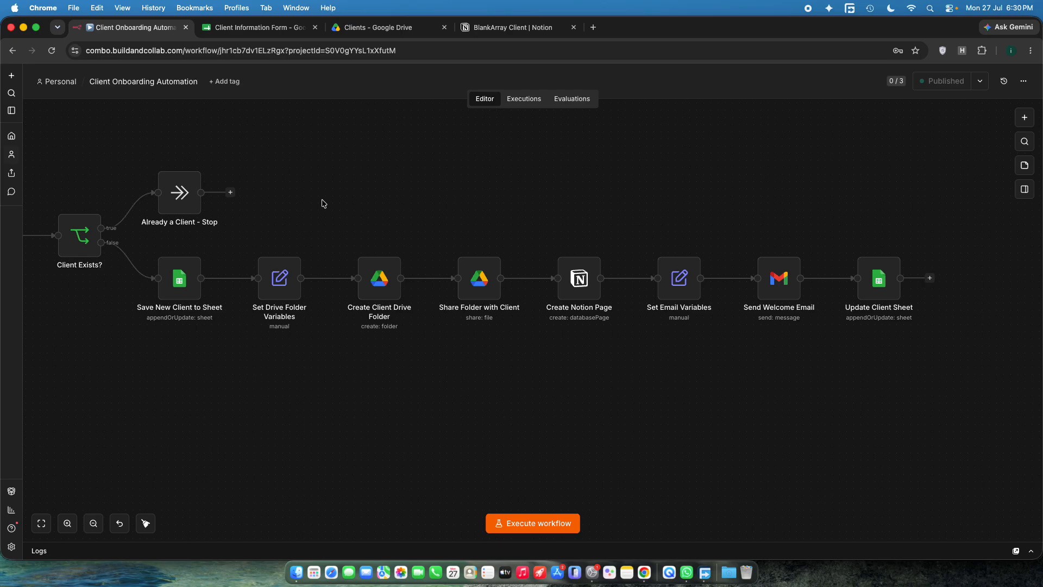
left_click_drag(134, 152, 247, 241)
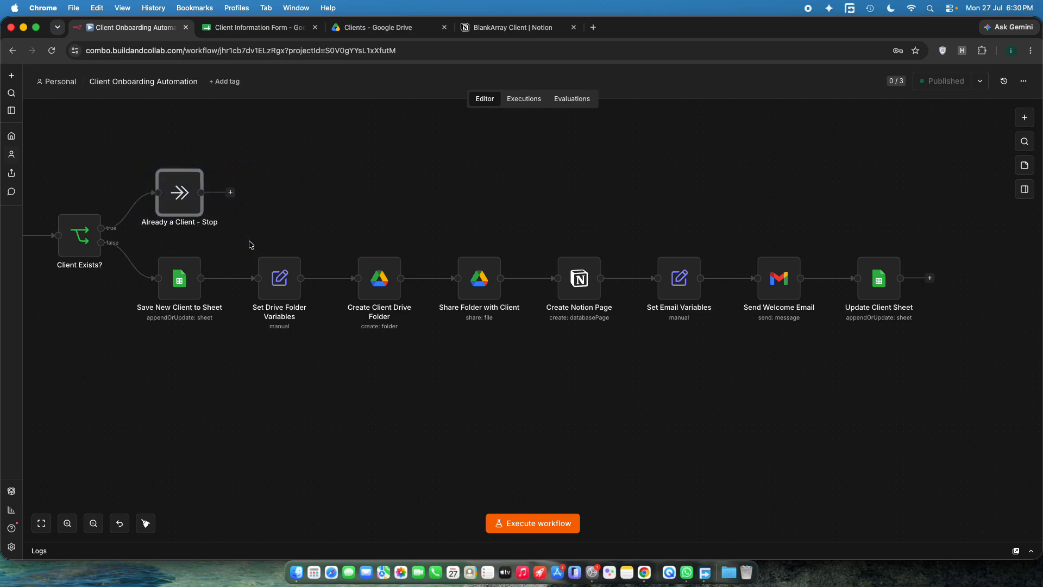
left_click(268, 231)
left_click_drag(129, 137, 234, 241)
left_click(310, 213)
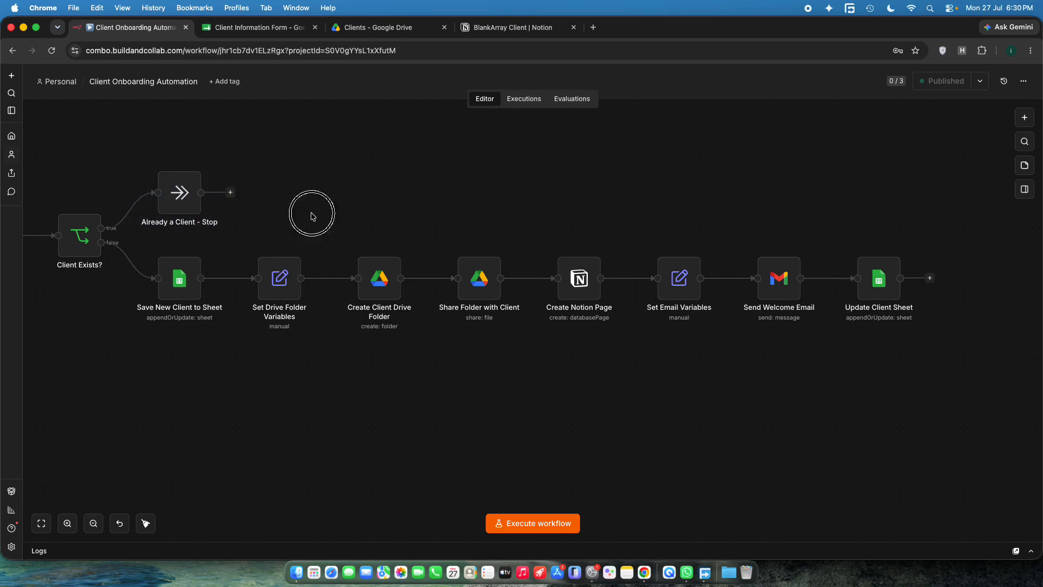
- Look at the Save New Client to Sheet node, open Set Drive Folder Variables to examine the folderName expression, and close it
left_click(191, 284)
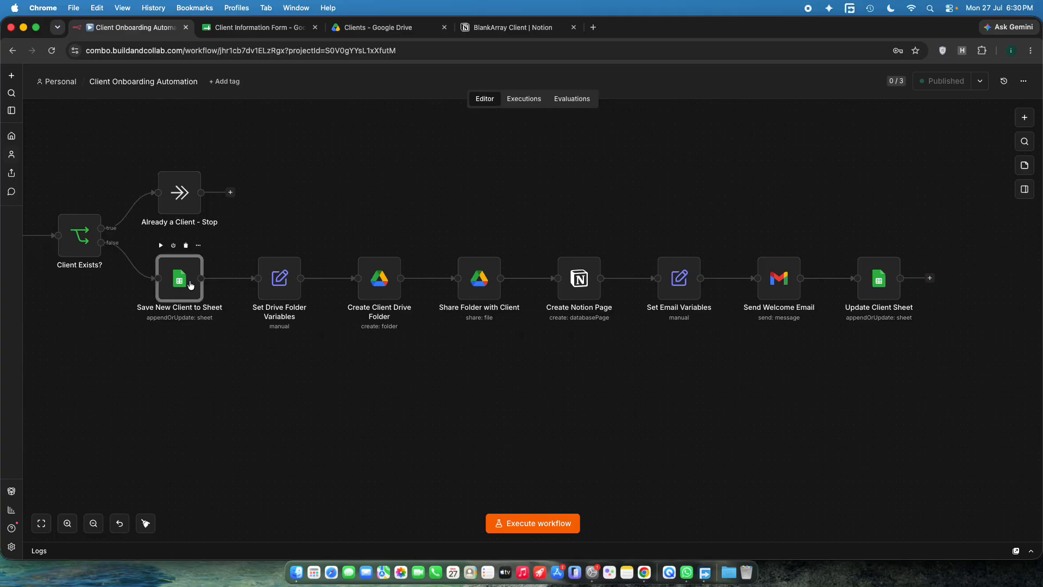
left_click(203, 254)
left_click_drag(271, 168, 182, 148)
double_click(193, 257)
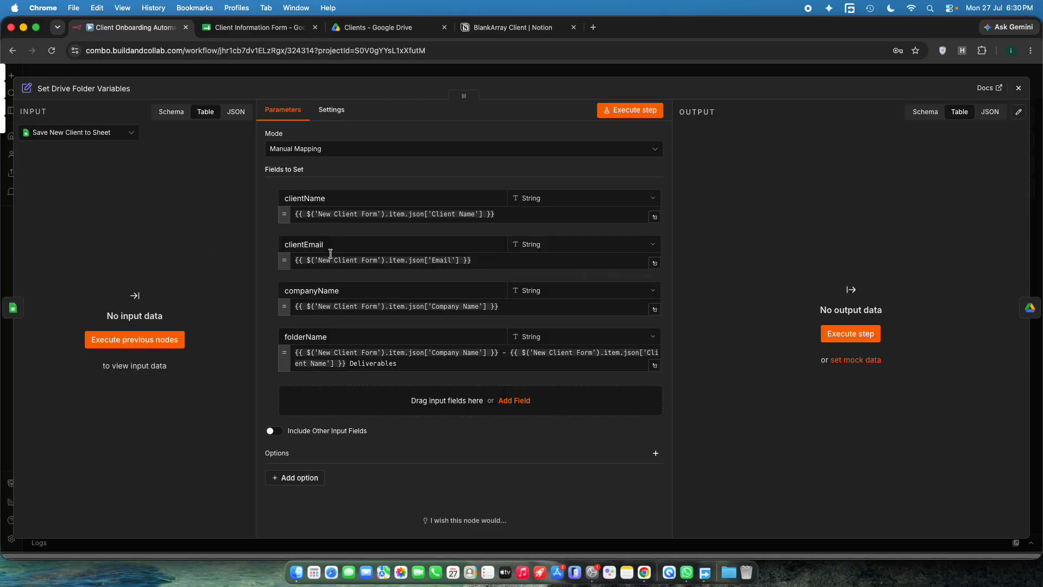
left_click(406, 363)
left_click(808, 164)
left_click_drag(409, 363, 271, 352)
left_click(420, 367)
left_click(746, 243)
key("Escape")
- Check the client's deliverables folder name in the Google Drive Clients folder and return to the workflow
left_click(332, 31)
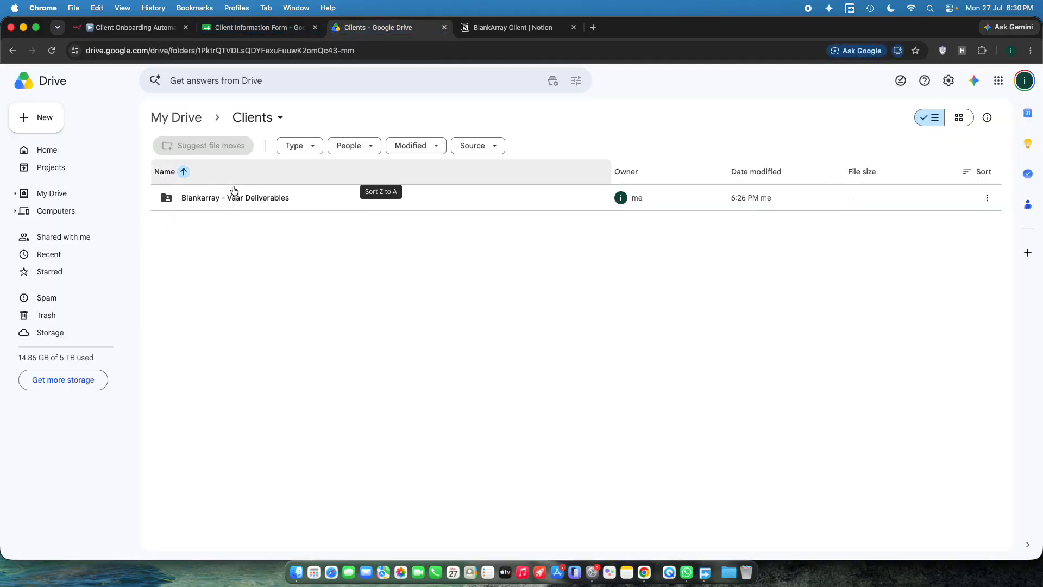
mouse_move(180, 197)
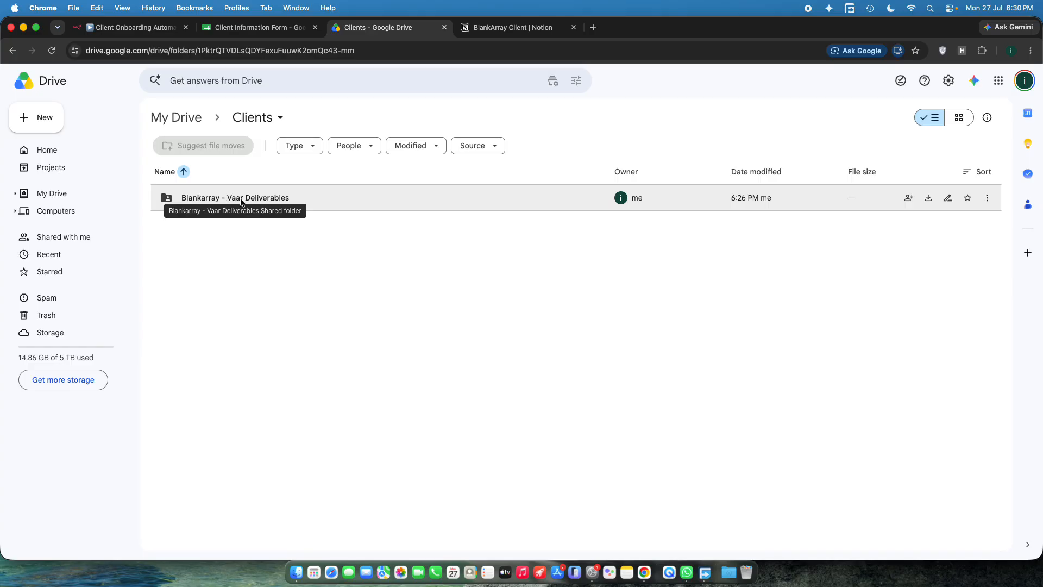
left_click(136, 27)
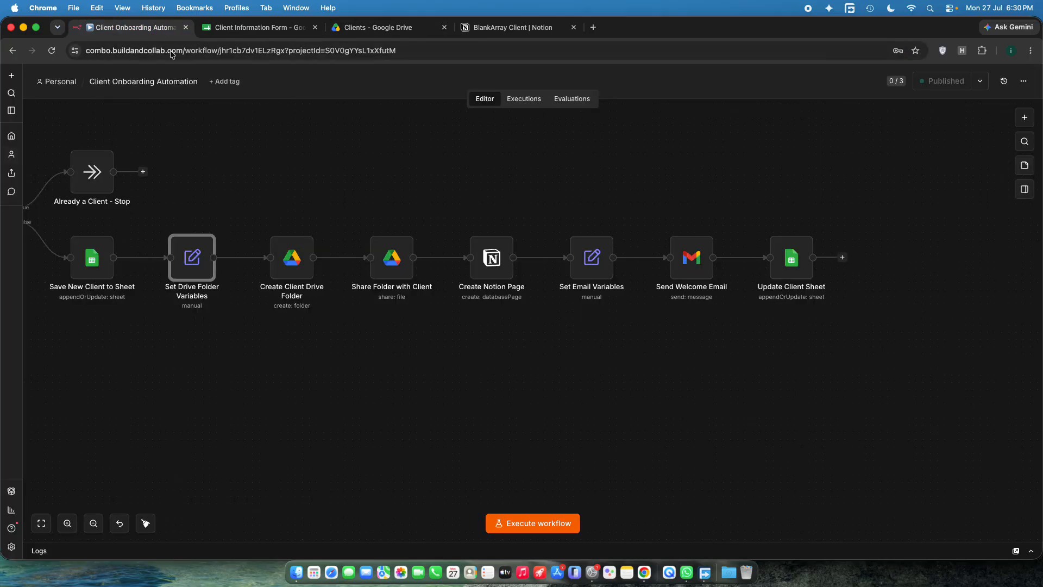
- Look over the Create Client Drive Folder, Share Folder with Client and Create Notion Page nodes in sequence
scroll(359, 142, "right", 5)
left_click_drag(115, 224, 194, 322)
left_click(199, 328)
left_click_drag(100, 168, 215, 343)
left_click(215, 343)
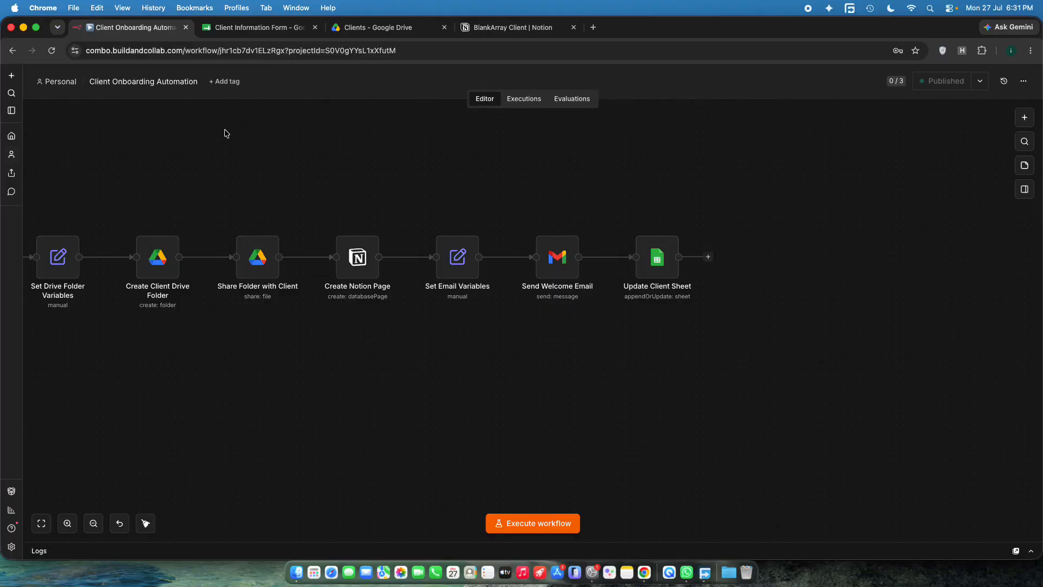
left_click_drag(206, 166, 171, 330)
left_click(247, 335)
left_click_drag(151, 189, 268, 344)
left_click(272, 356)
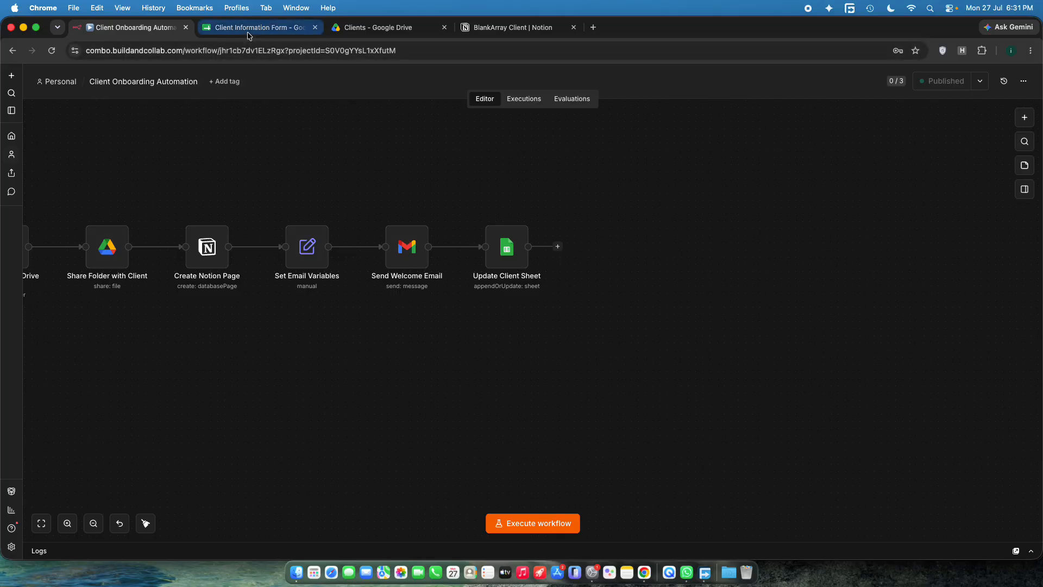
- Open the Set Email Variables node, read through all its fields from toEmail to emailBody, and close the node
left_click_drag(206, 157, 125, 147)
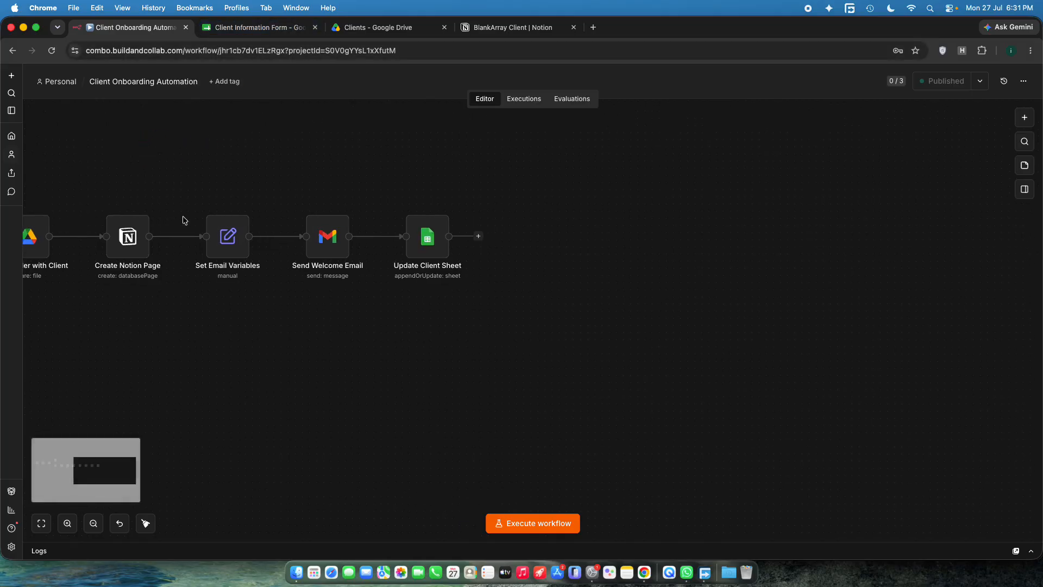
double_click(227, 236)
scroll(325, 380, "down", 3)
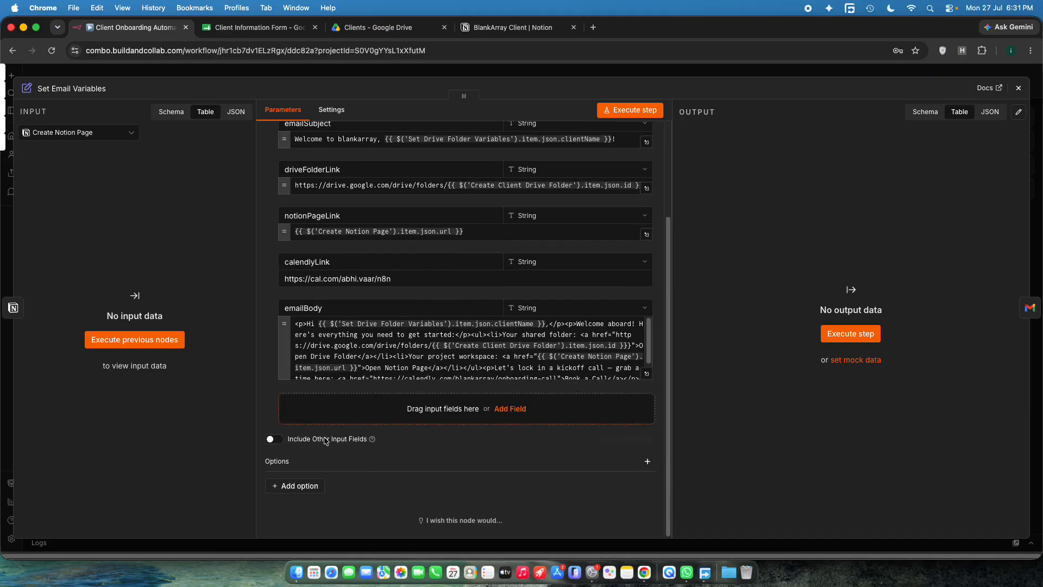
scroll(326, 441, "up", 3)
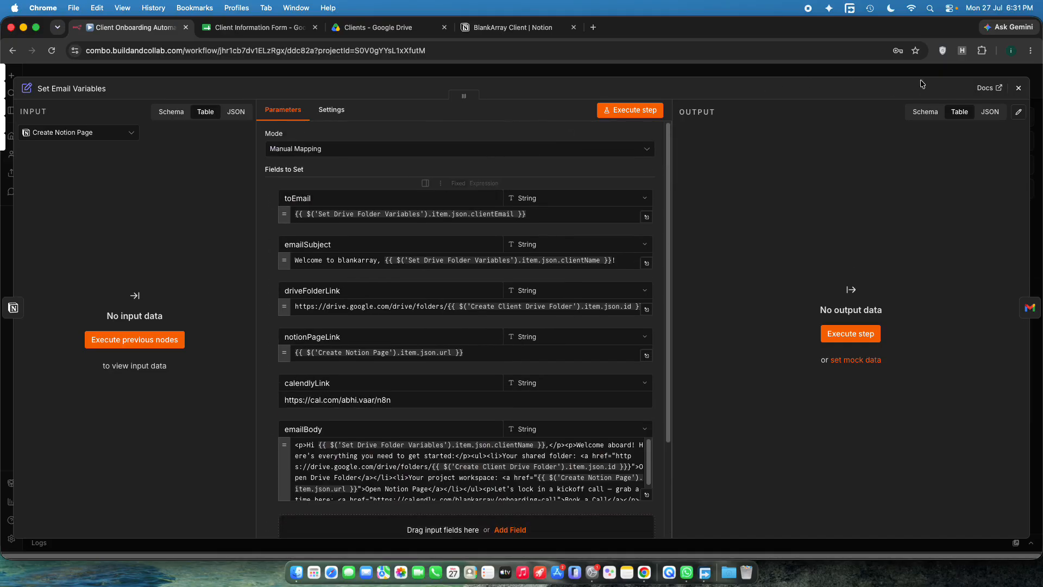
left_click(1018, 88)
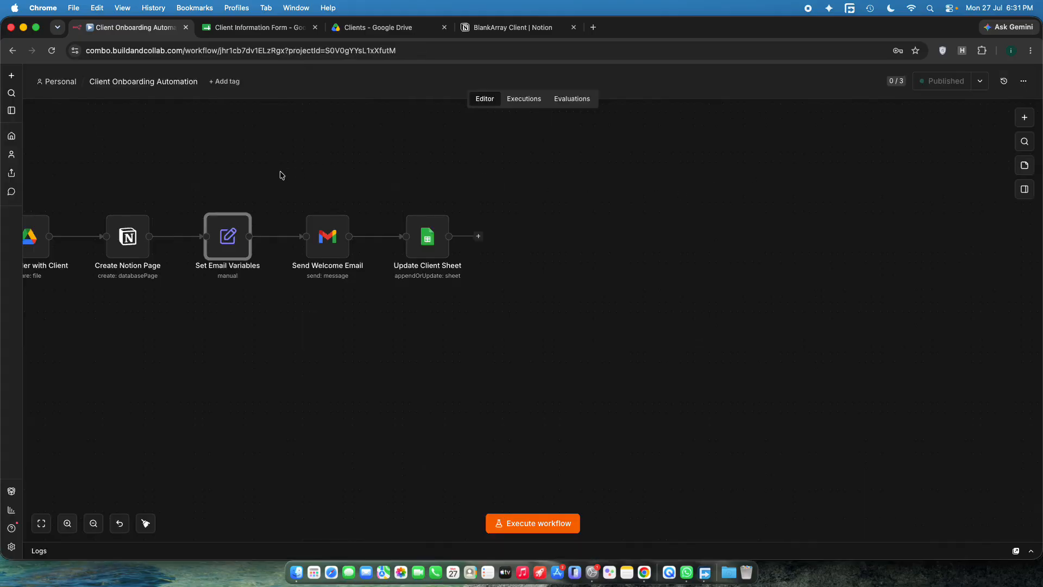
- Point out the Send Welcome Email node, reopen Set Email Variables to recheck its email fields, and close it
left_click_drag(280, 171, 374, 352)
left_click(373, 353)
left_click(207, 234)
double_click(228, 235)
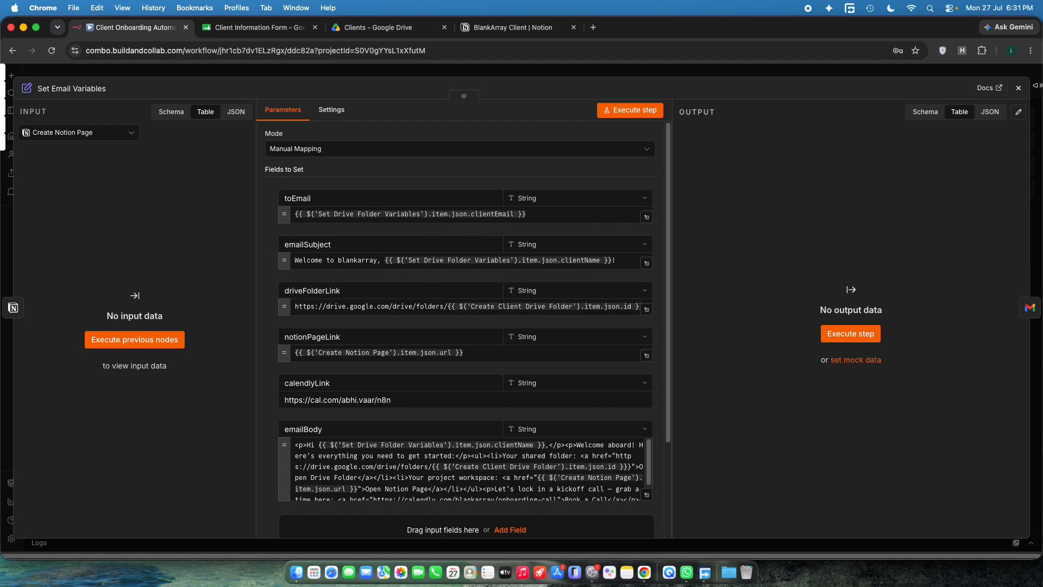
left_click(1018, 88)
- Look at the Send Welcome Email node and the final Update Client Sheet node in the editor
left_click_drag(288, 173, 287, 317)
left_click_drag(183, 152, 297, 295)
left_click(294, 308)
left_click_drag(296, 166, 386, 328)
left_click(468, 324)
- Check the Onboarded? column in the Client Information Form sheet against the Update Client Sheet node, ending in the workflow
left_click(247, 38)
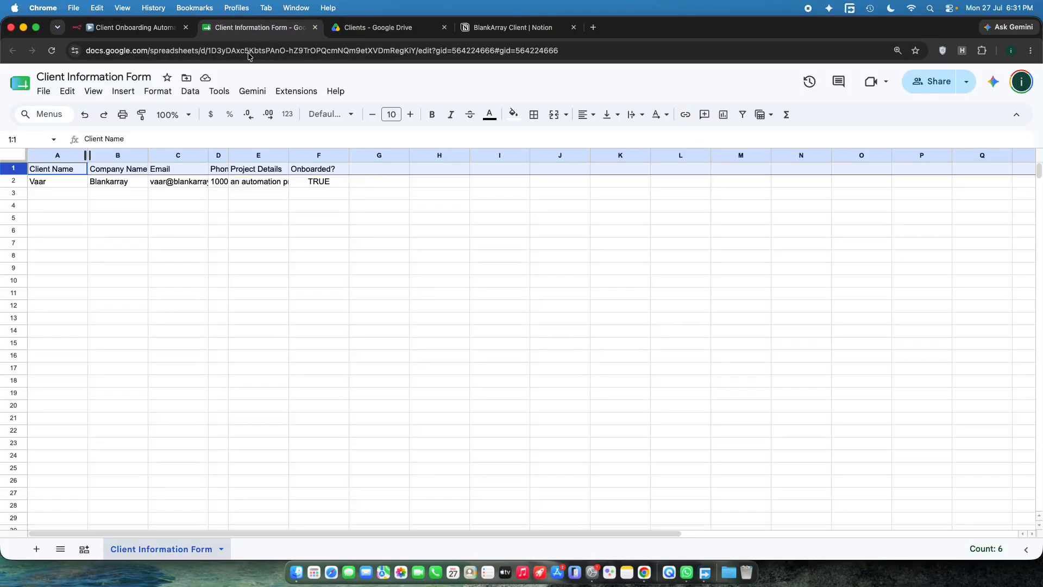
left_click(345, 197)
left_click(136, 27)
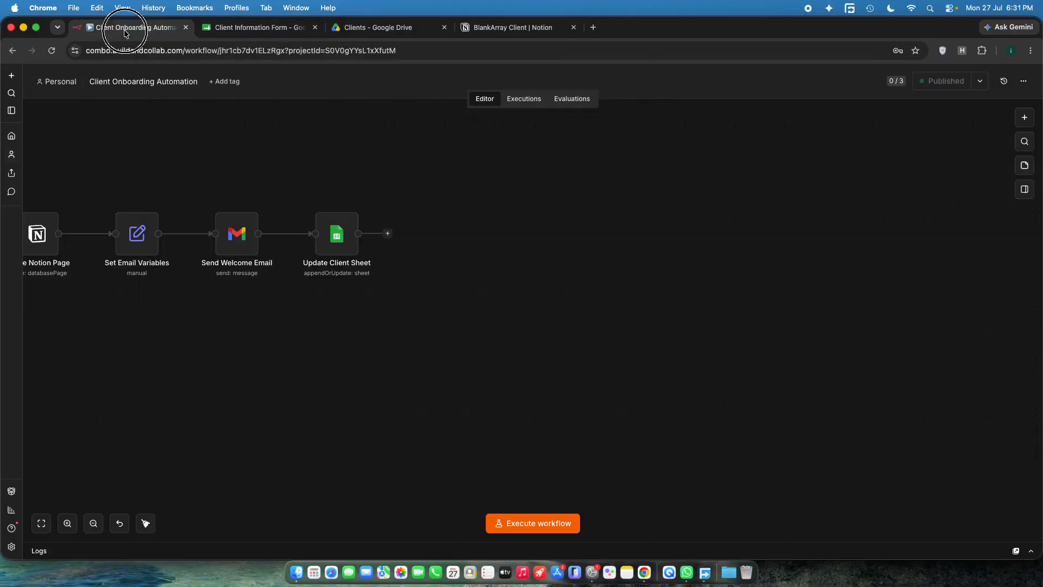
left_click(255, 27)
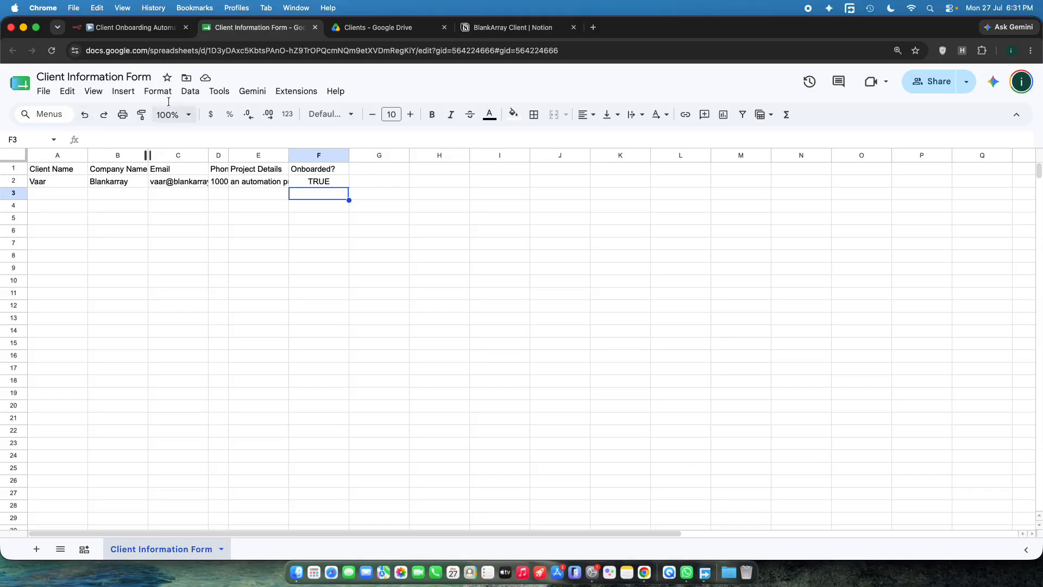
left_click(135, 27)
- Fit the whole Client Onboarding Automation workflow in view, from New Client Form to Update Client Sheet
scroll(308, 170, "down", 5)
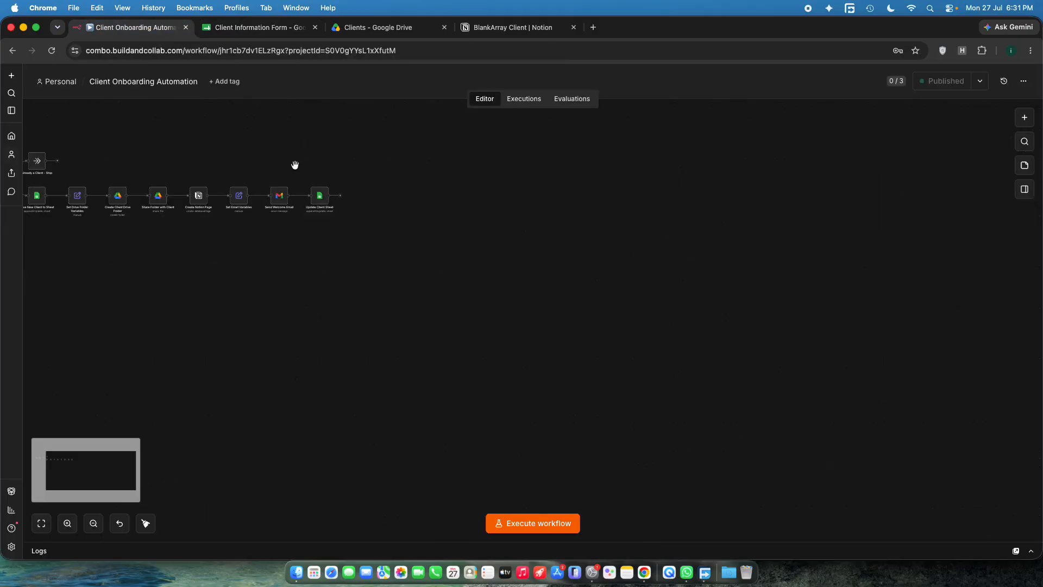
left_click_drag(423, 188, 639, 250)
scroll(638, 249, "up", 3)
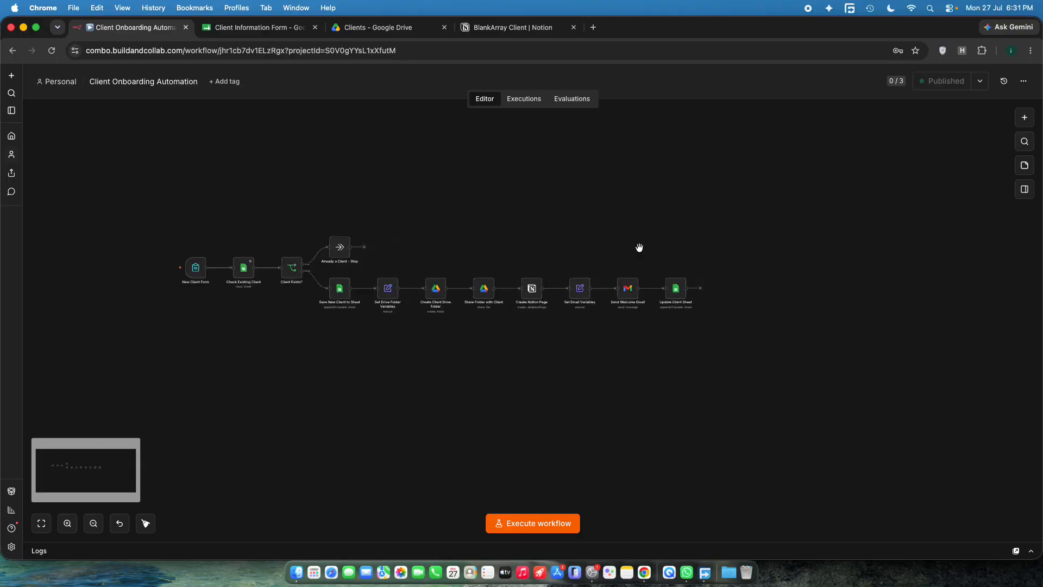
left_click_drag(528, 212, 620, 217)
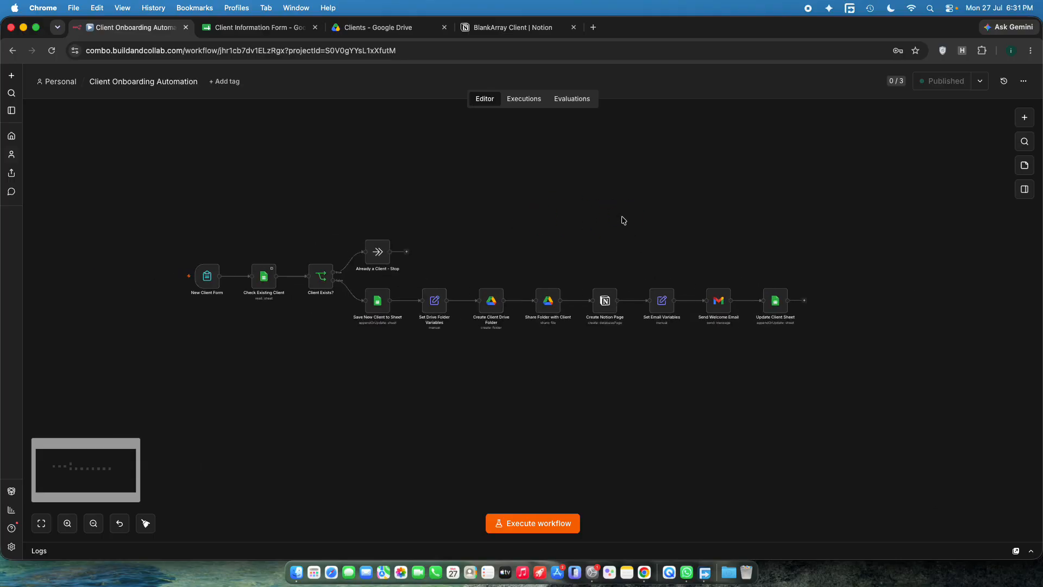